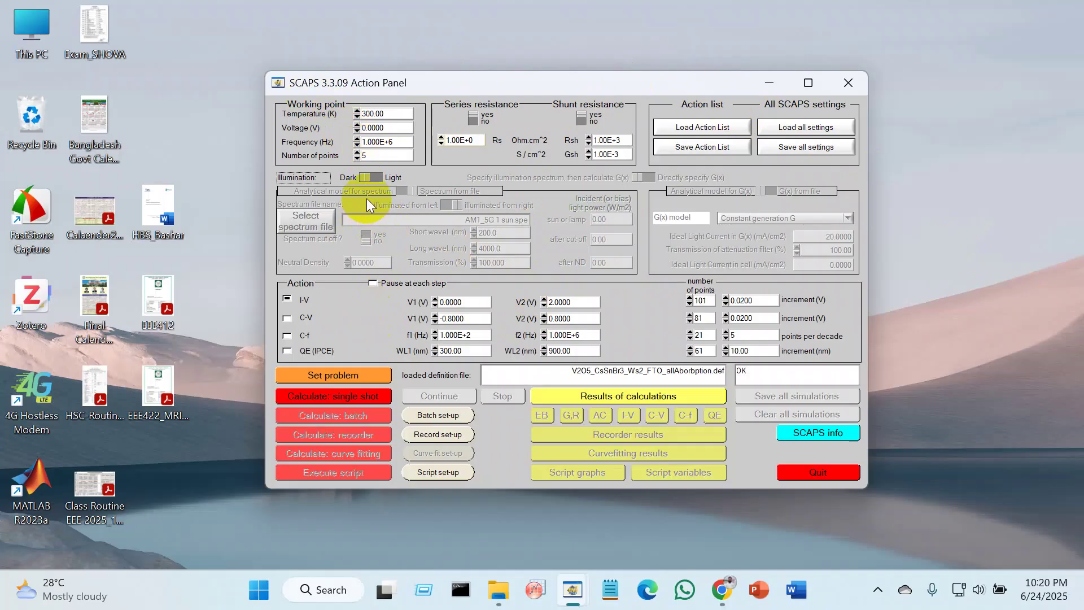
# Step: Set the illumination to light and make the I-V sweep stop after Voc
pyautogui.click(368, 178)
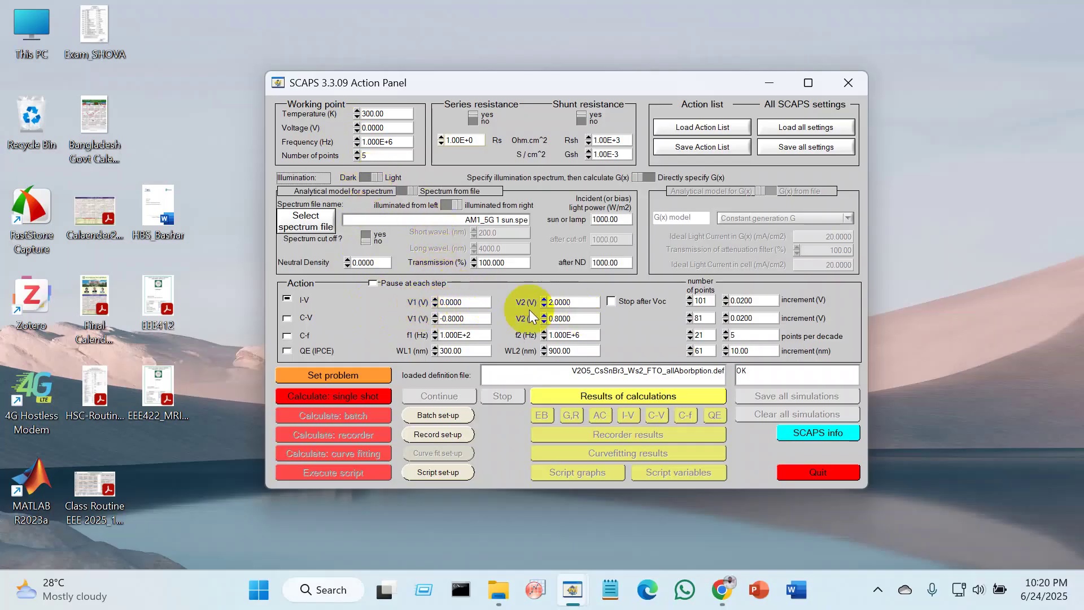
pyautogui.doubleClick(574, 303)
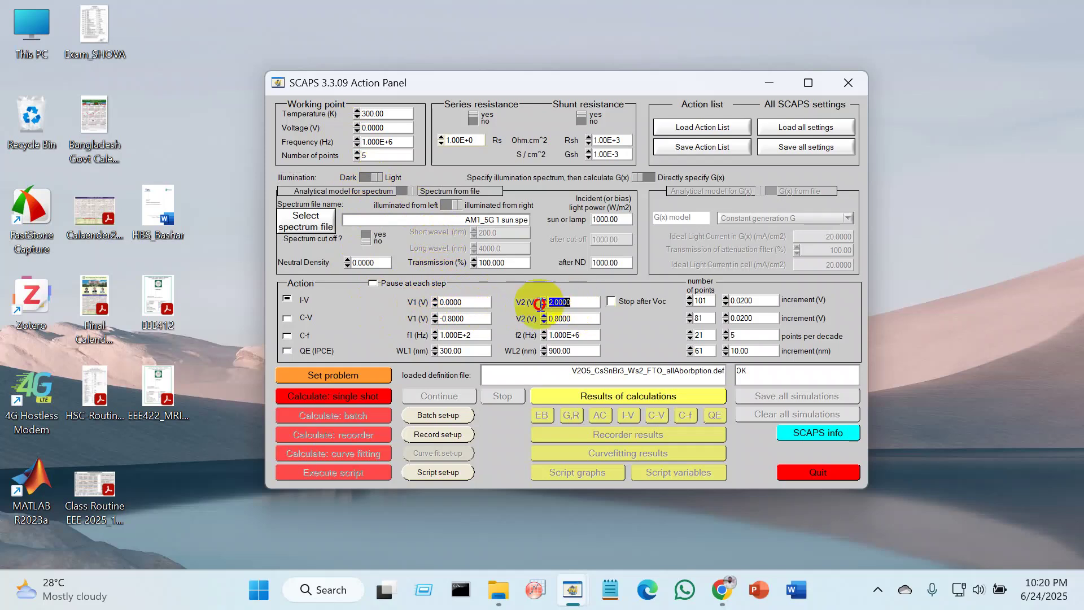
pyautogui.click(613, 299)
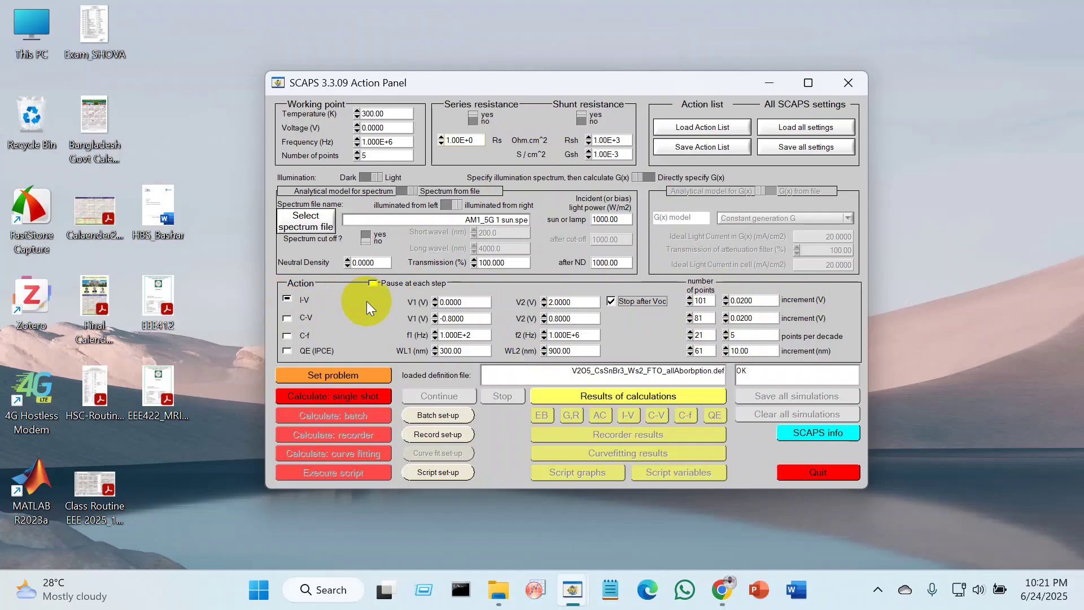
# Step: Open the cell definition, review the V2O5 layer's properties, and accept them to return to the action panel
pyautogui.click(356, 375)
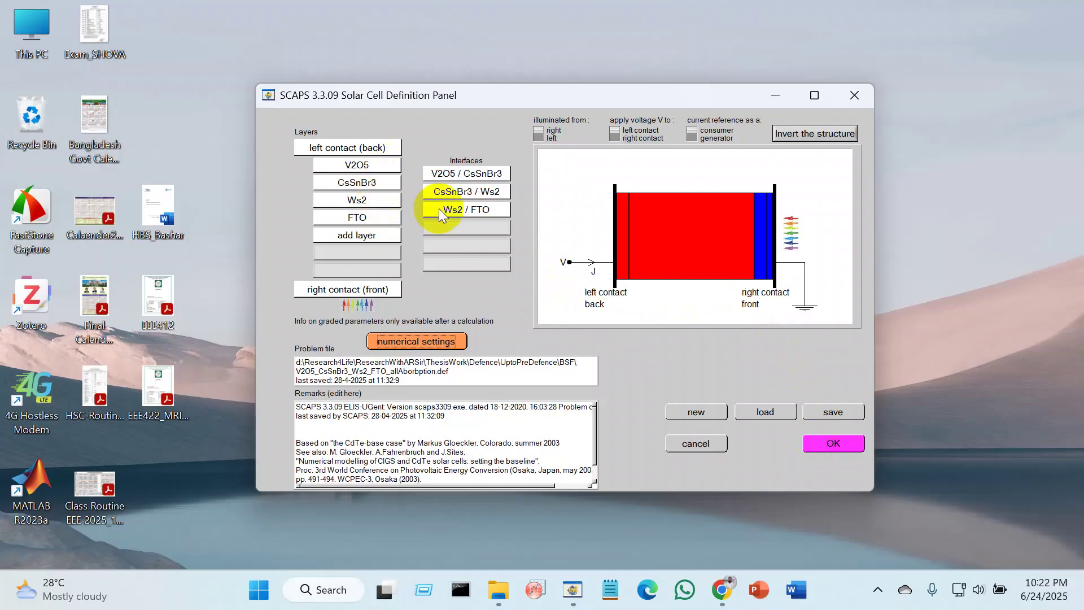
pyautogui.click(353, 166)
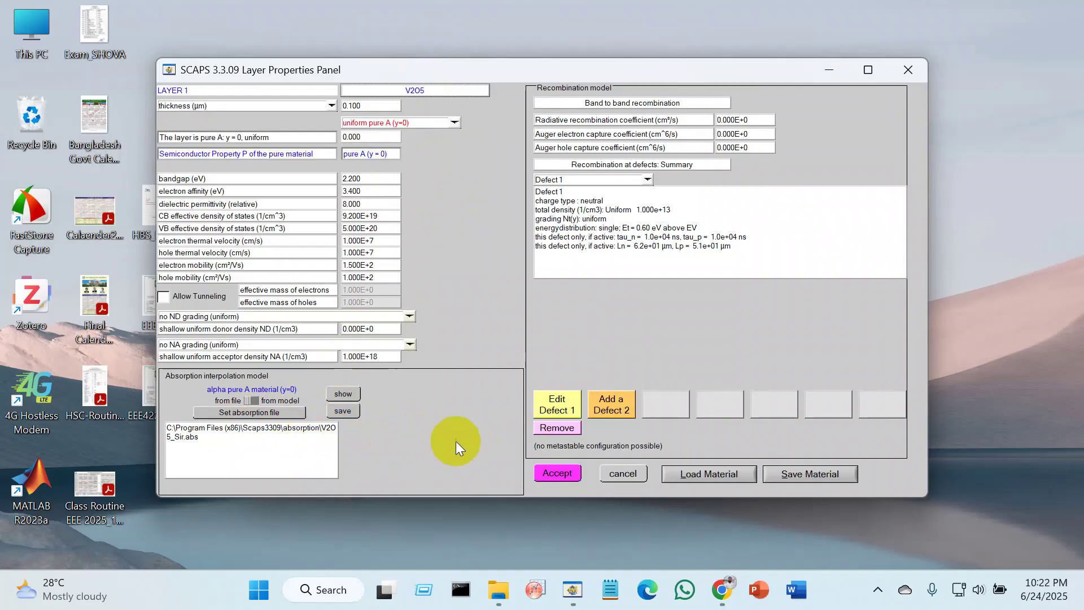
pyautogui.click(559, 472)
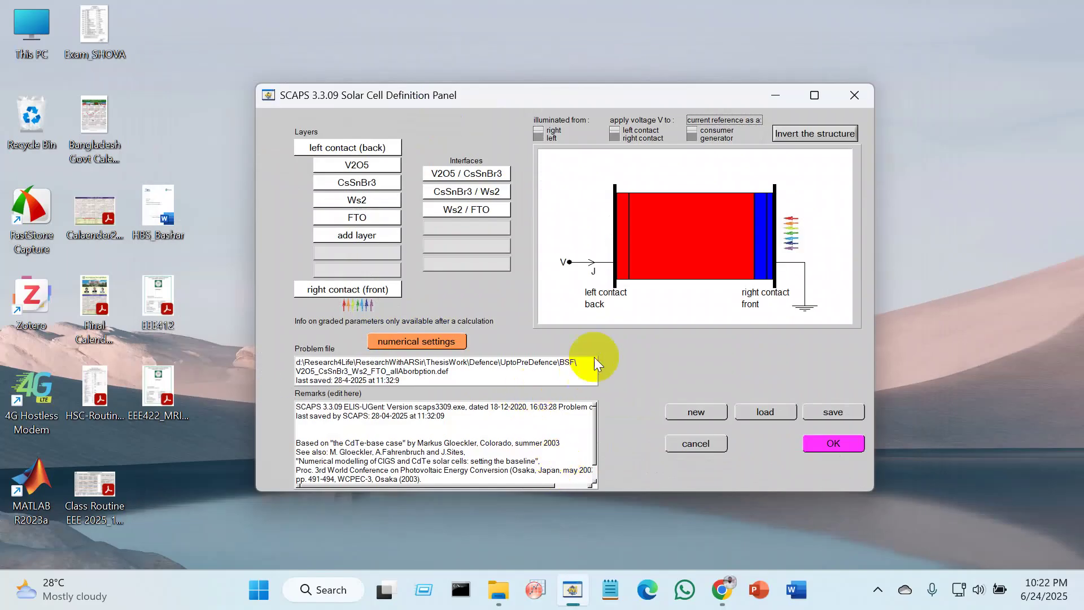
pyautogui.click(835, 443)
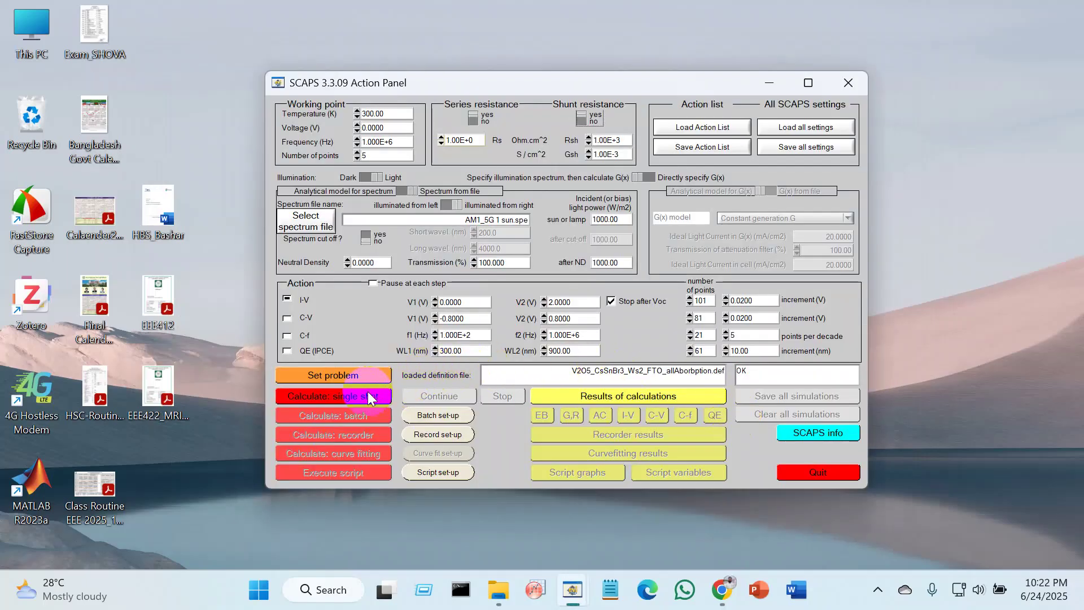
# Step: Run the single-shot simulation and display its energy band data from the start of the bulk table
pyautogui.click(334, 397)
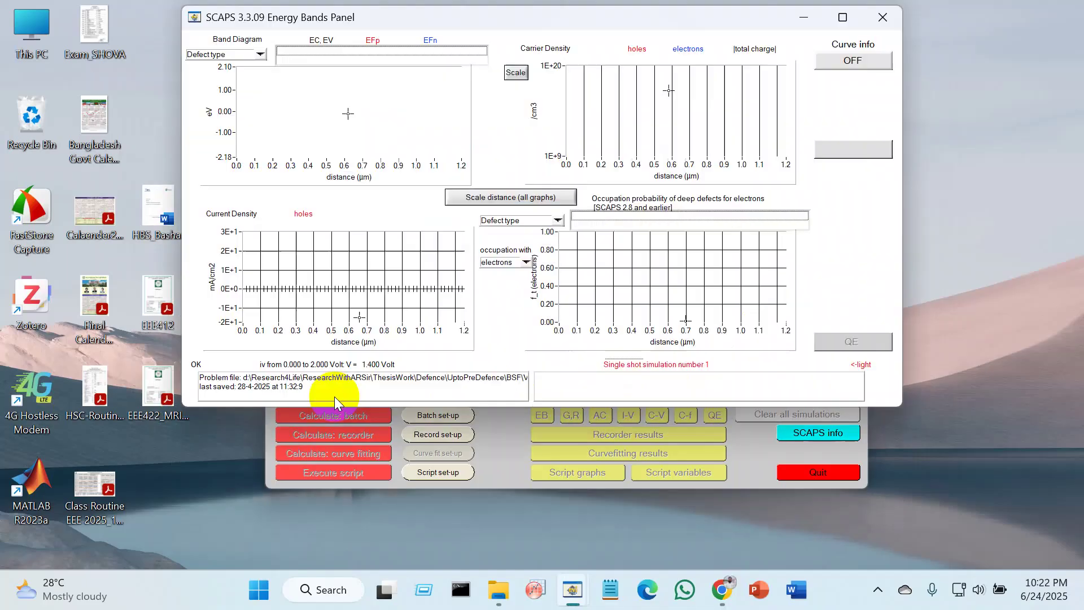
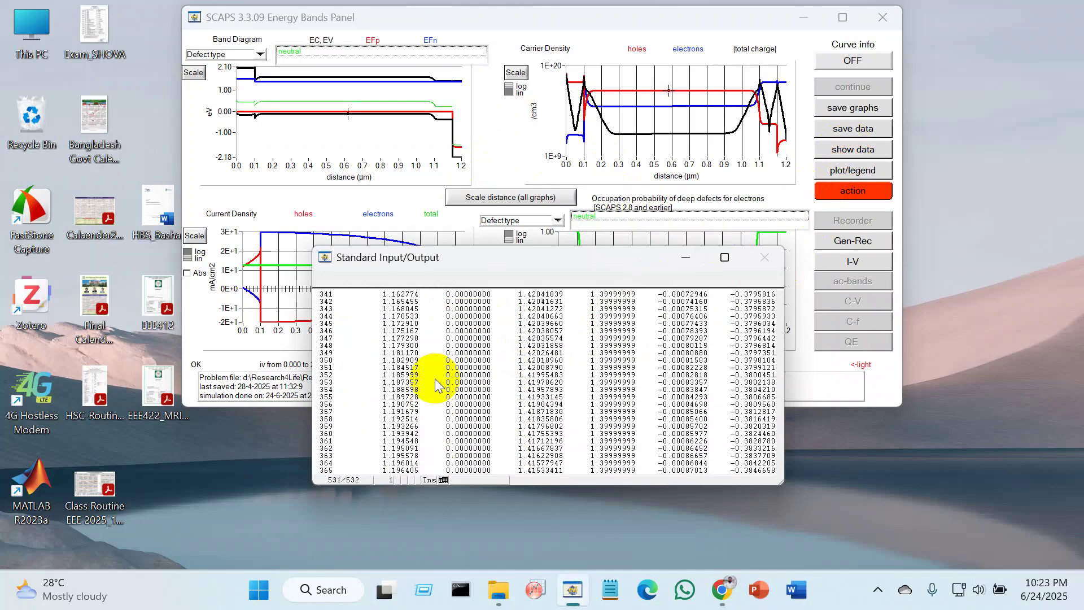
pyautogui.scroll(20, 438, 382)
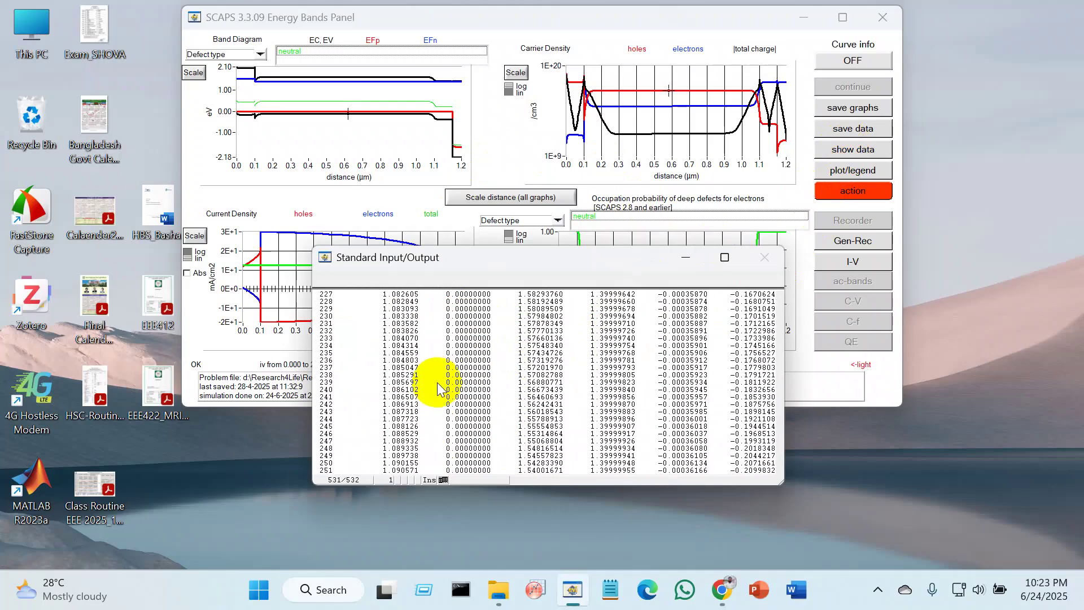
pyautogui.scroll(20, 437, 382)
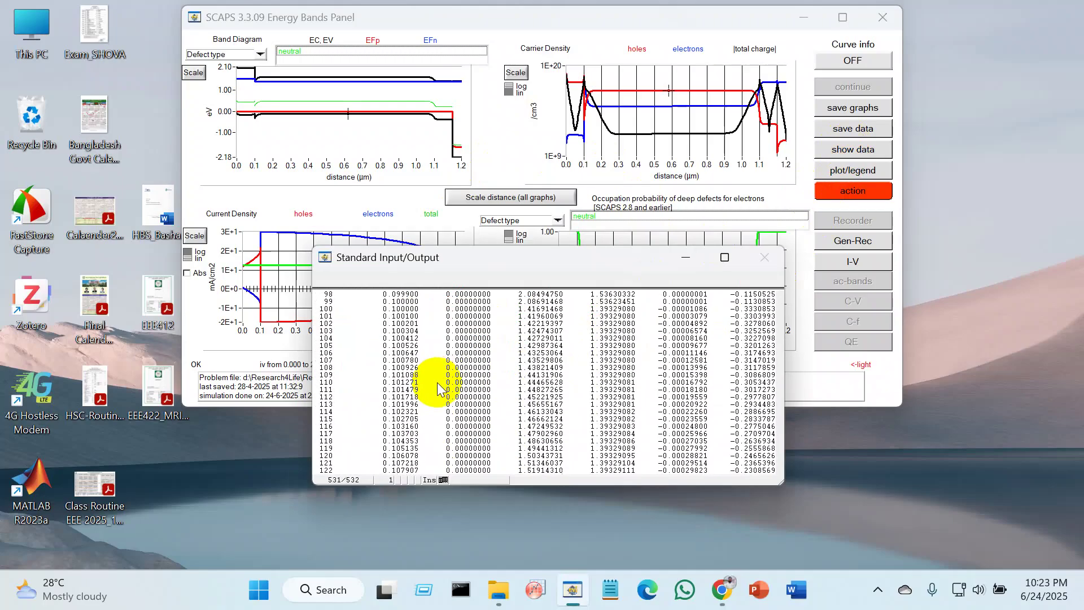
pyautogui.scroll(11, 436, 383)
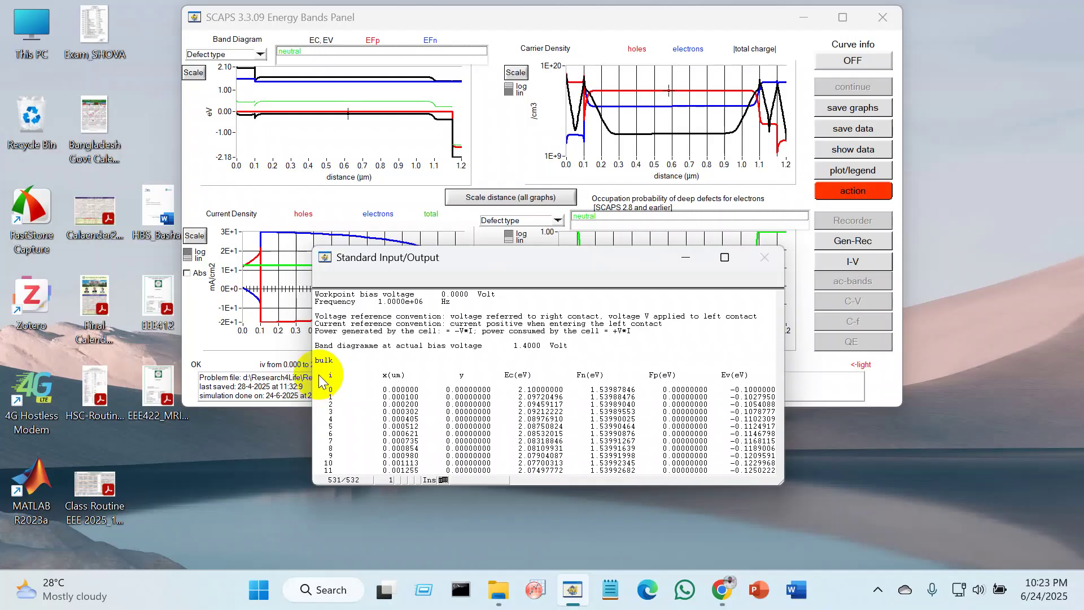
# Step: Copy the whole bulk data table, from its header row through row 486
pyautogui.moveTo(319, 373); pyautogui.dragTo(530, 602)
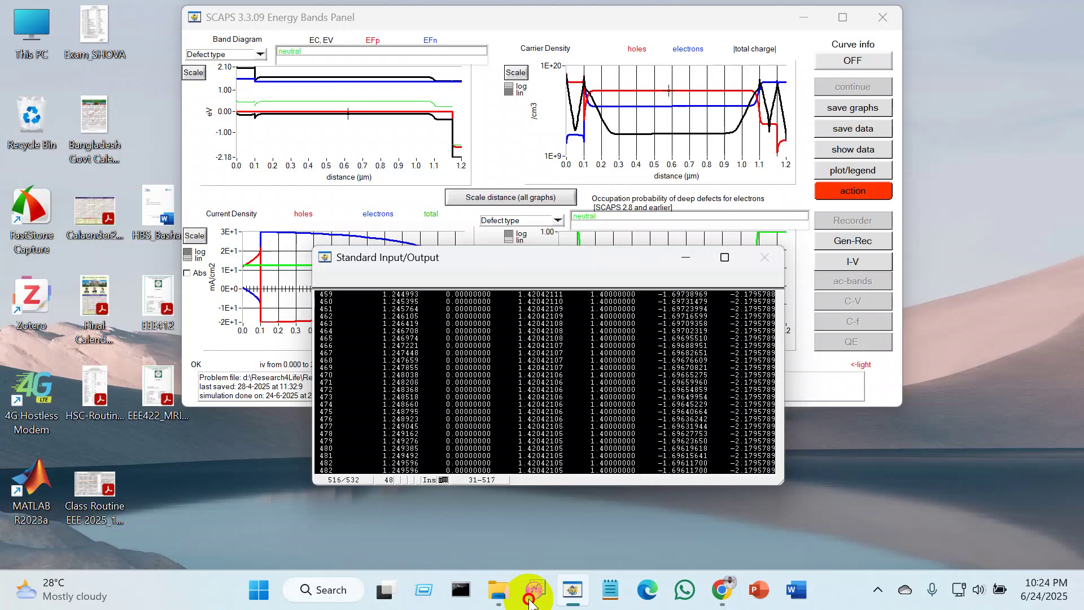
pyautogui.moveTo(368, 452); pyautogui.dragTo(319, 399)
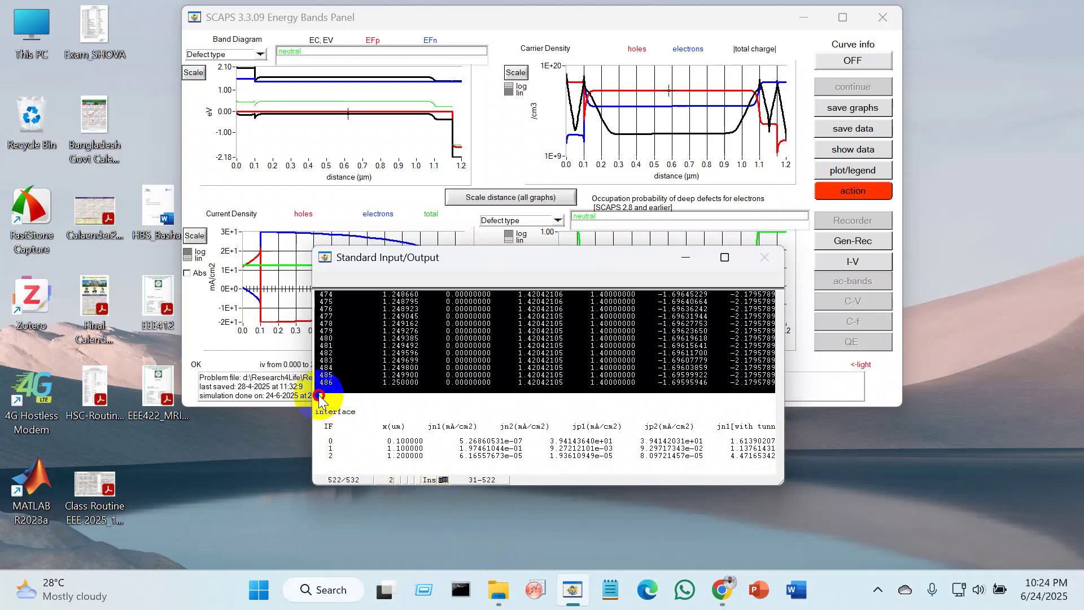
pyautogui.rightClick(450, 352)
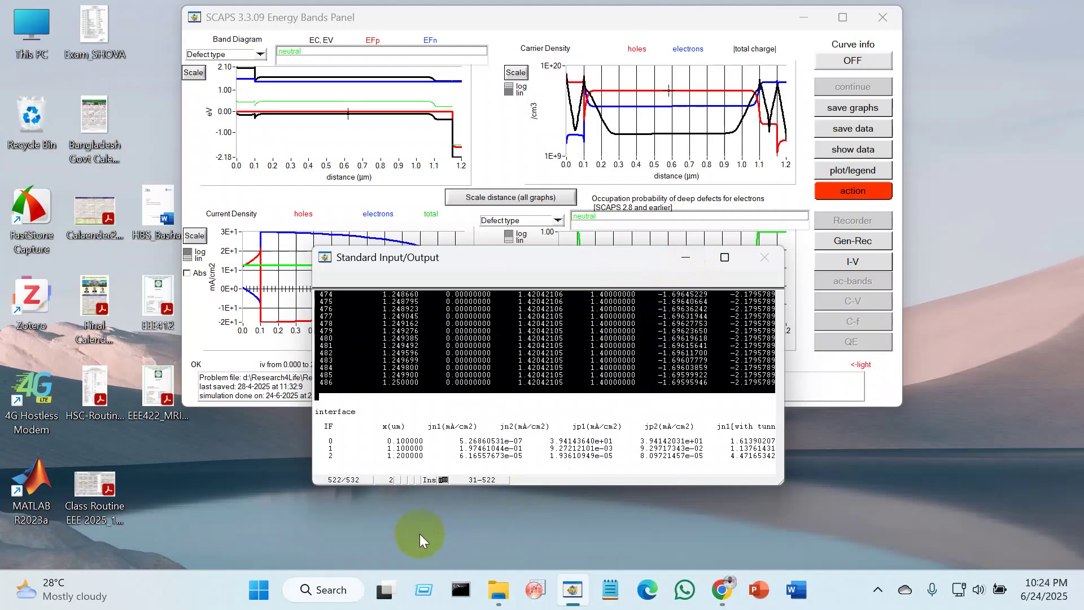
# Step: Switch to Excel, create a blank workbook, and paste the copied bulk table at cell A1
pyautogui.click(323, 590)
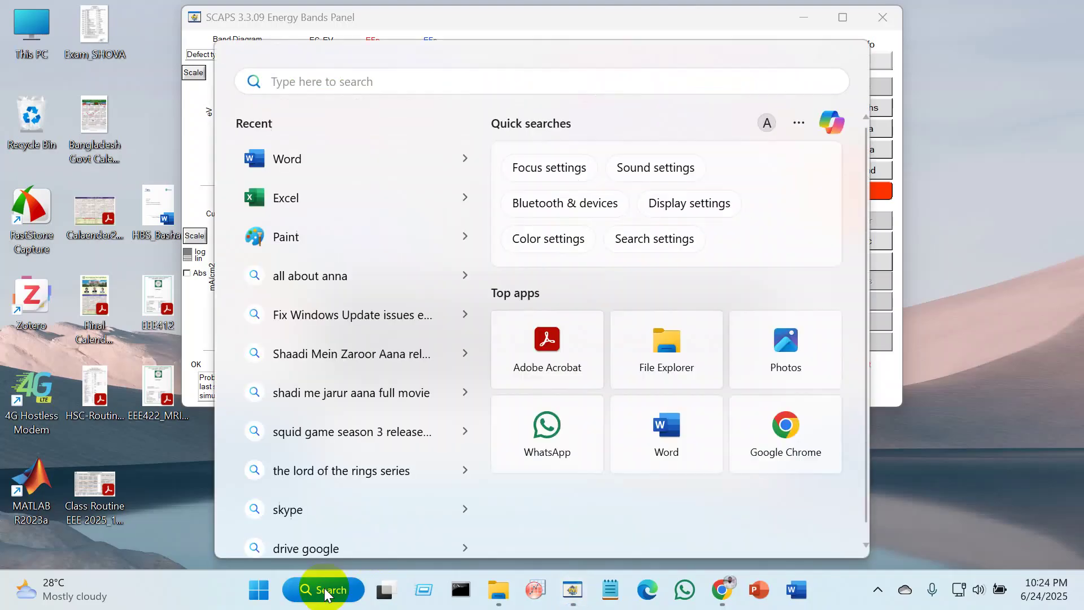
pyautogui.write('excel')
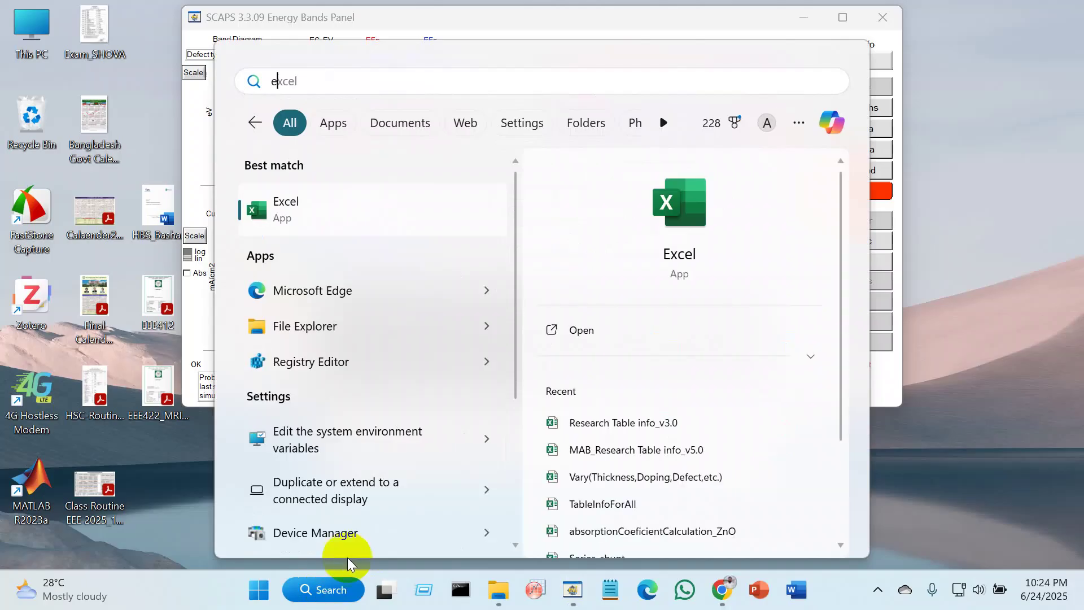
pyautogui.click(378, 216)
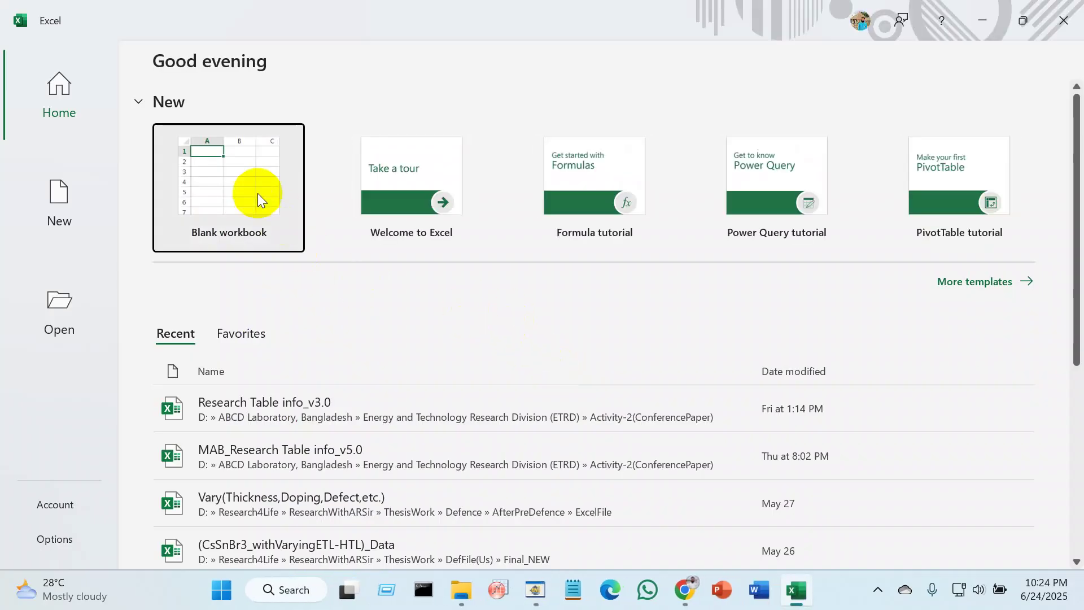
pyautogui.click(222, 175)
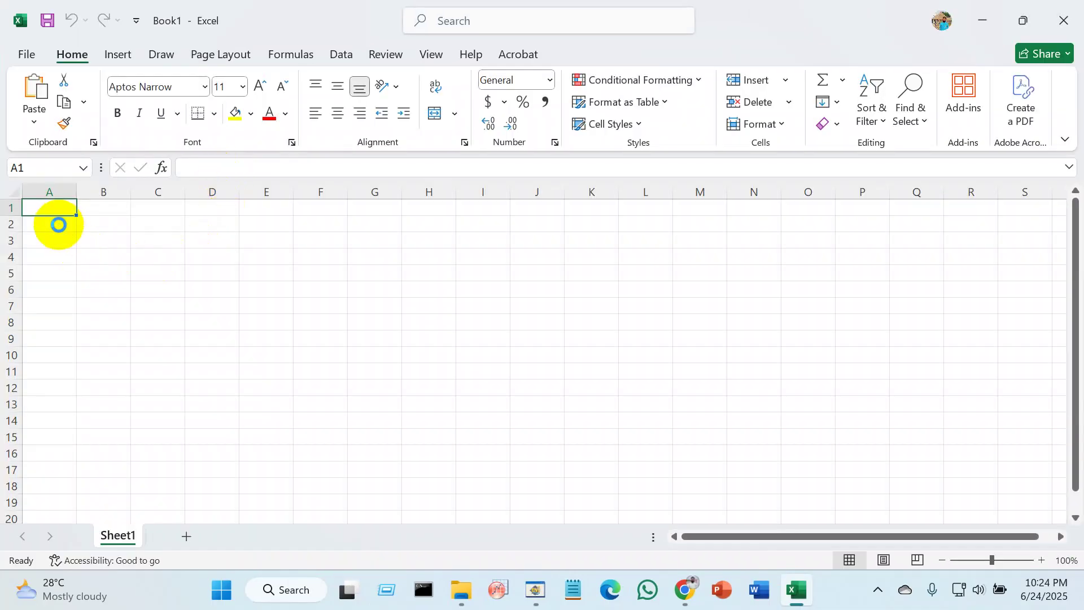
pyautogui.hotkey('ctrl', 'v')
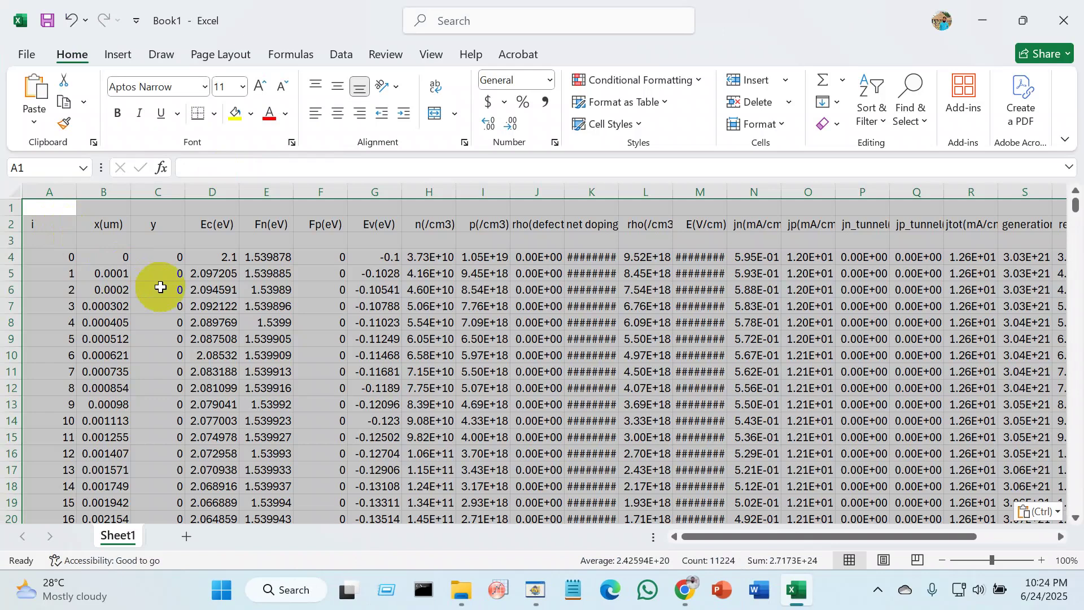
pyautogui.click(310, 309)
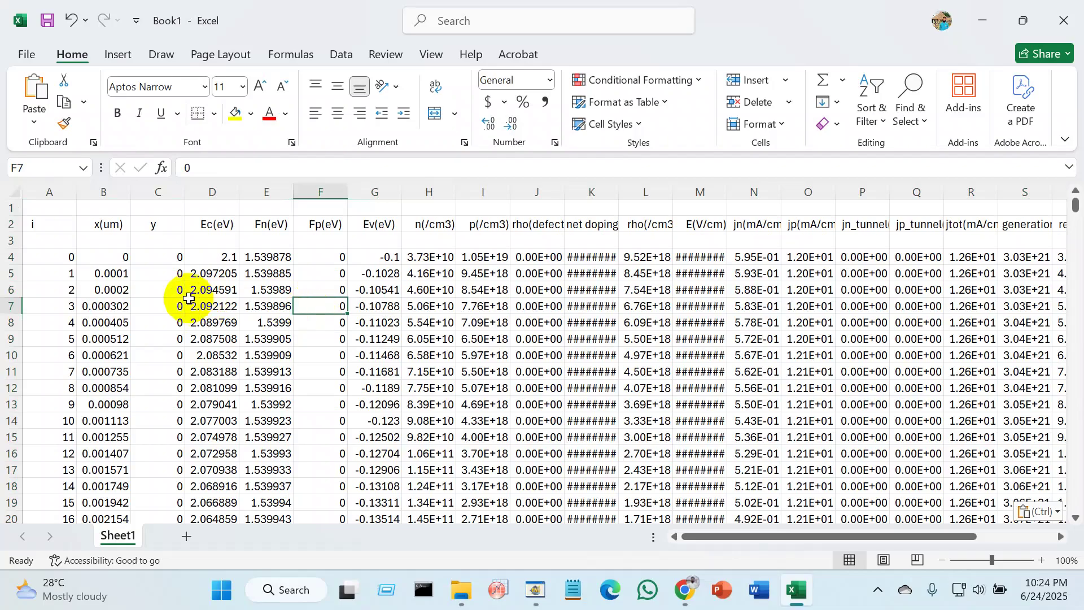
# Step: Delete the y column from the pasted data
pyautogui.click(160, 189)
pyautogui.rightClick(160, 190)
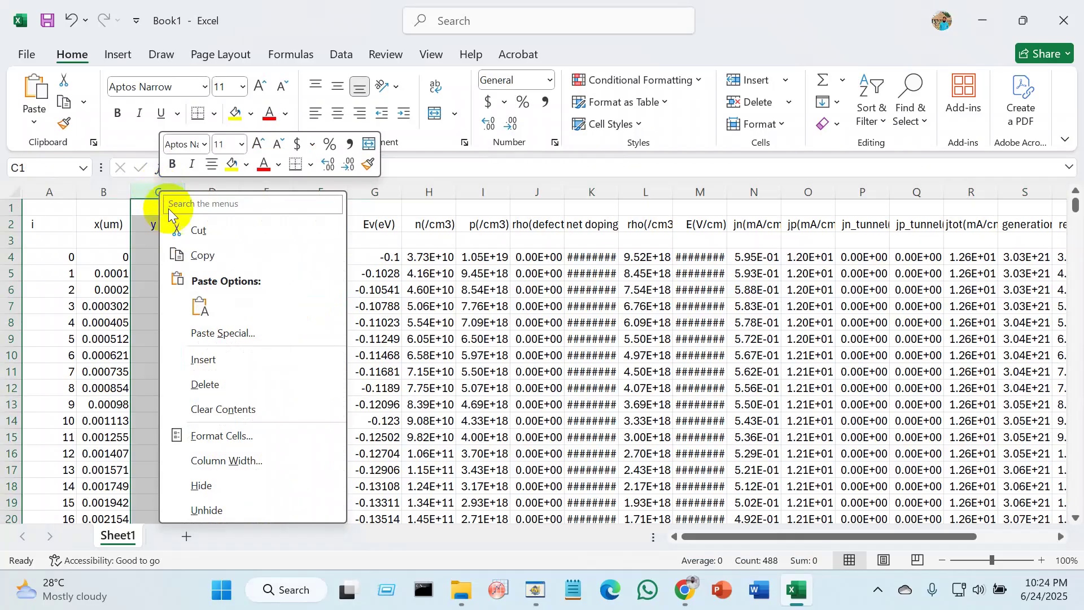
pyautogui.click(209, 383)
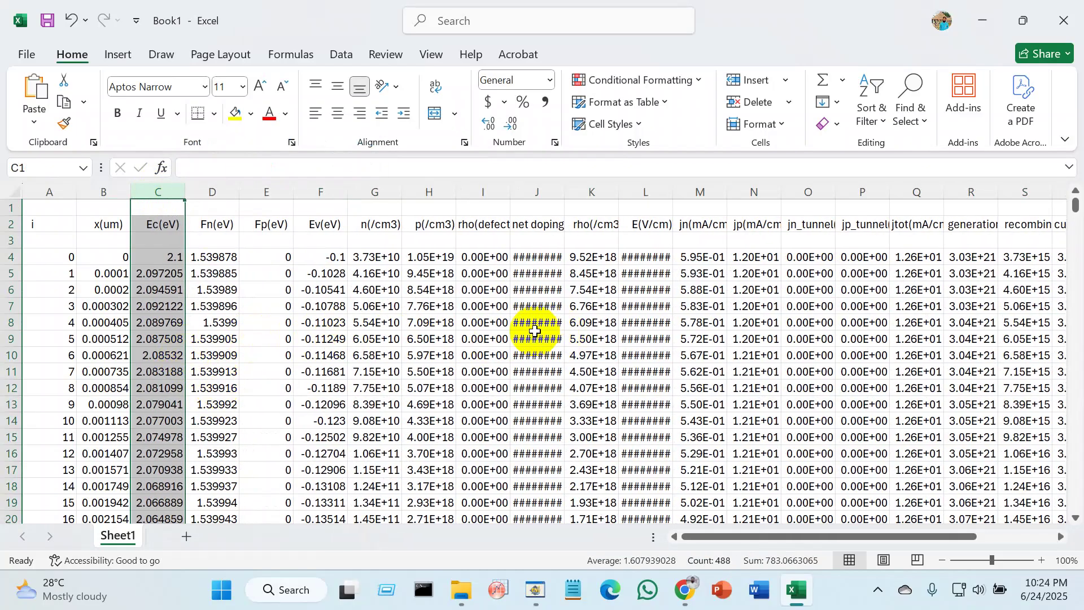
pyautogui.click(380, 361)
# Step: Copy columns B to F, containing x(um), Ec(eV), Fn(eV), Fp(eV) and Ev(eV)
pyautogui.click(101, 194)
pyautogui.moveTo(101, 195); pyautogui.dragTo(321, 190)
pyautogui.hotkey('ctrl', 'c')
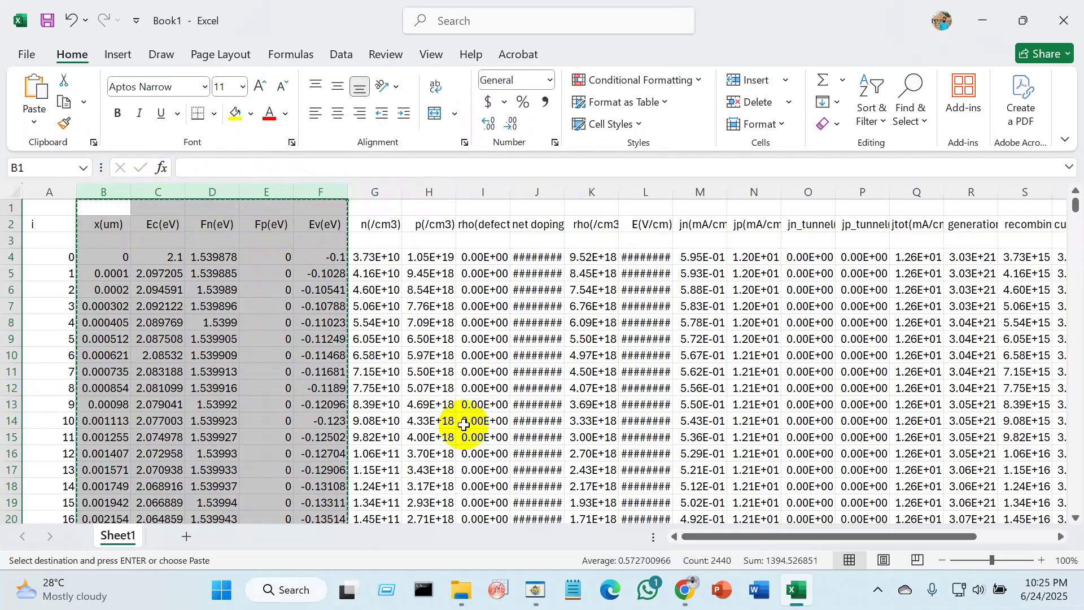
# Step: Switch to OriginPro, paste the copied columns into Book1 from row 1 of column A, and enlarge the worksheet window to show all five columns
pyautogui.click(502, 597)
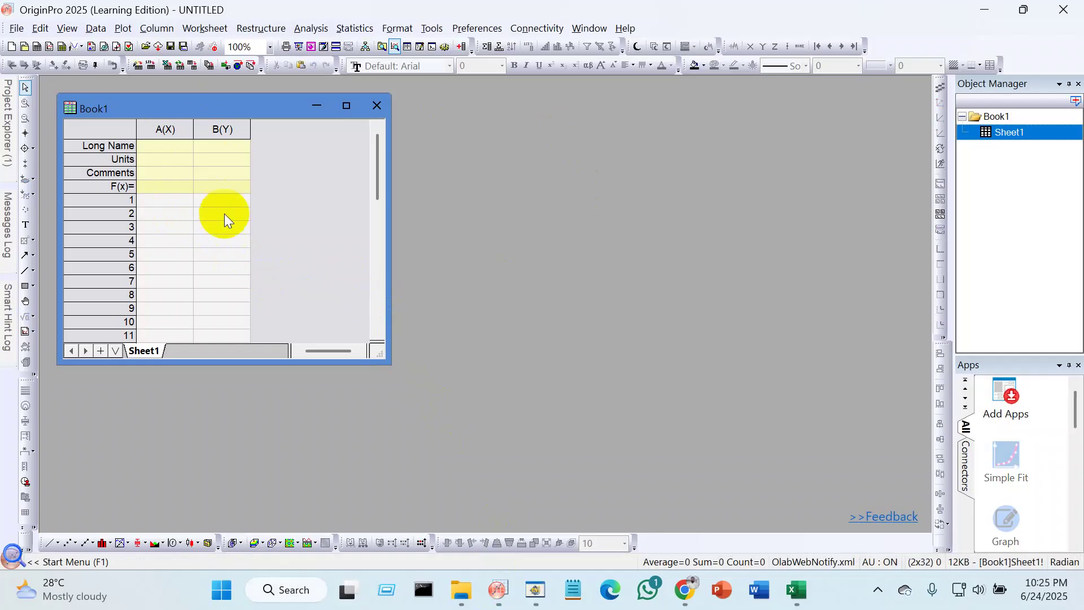
pyautogui.click(161, 204)
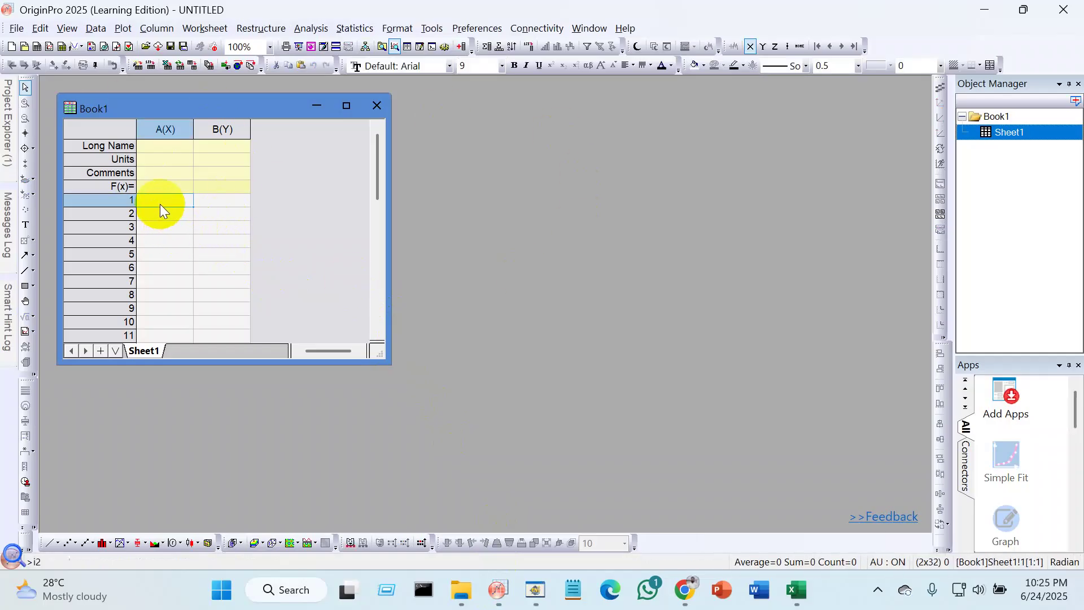
pyautogui.hotkey('ctrl', 'v')
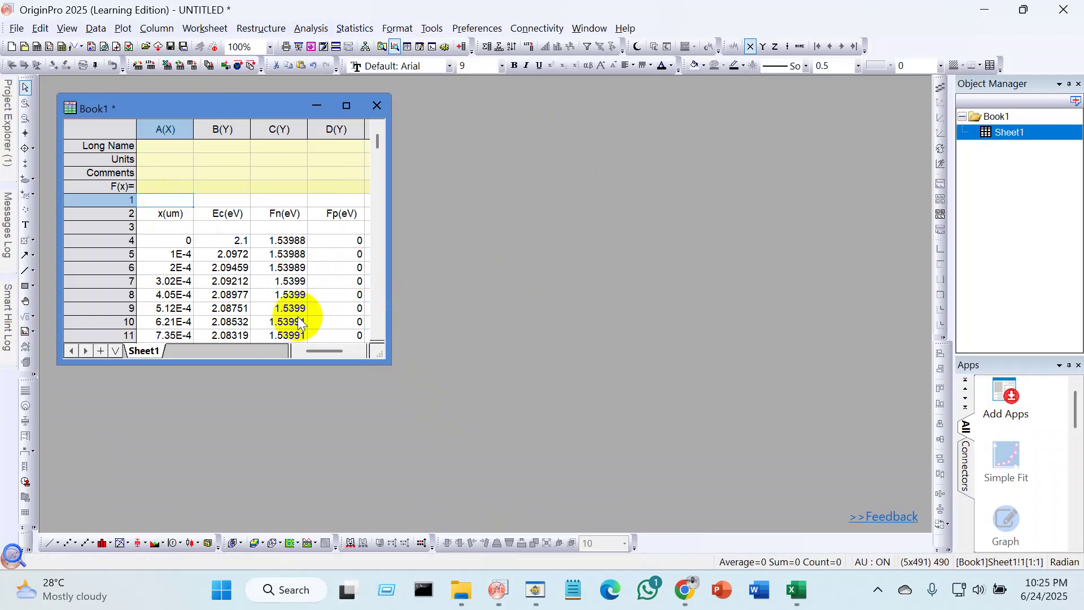
pyautogui.moveTo(382, 356); pyautogui.dragTo(563, 432)
# Step: Move the column labels from row 2 of the worksheet into the Long Name row
pyautogui.click(164, 231)
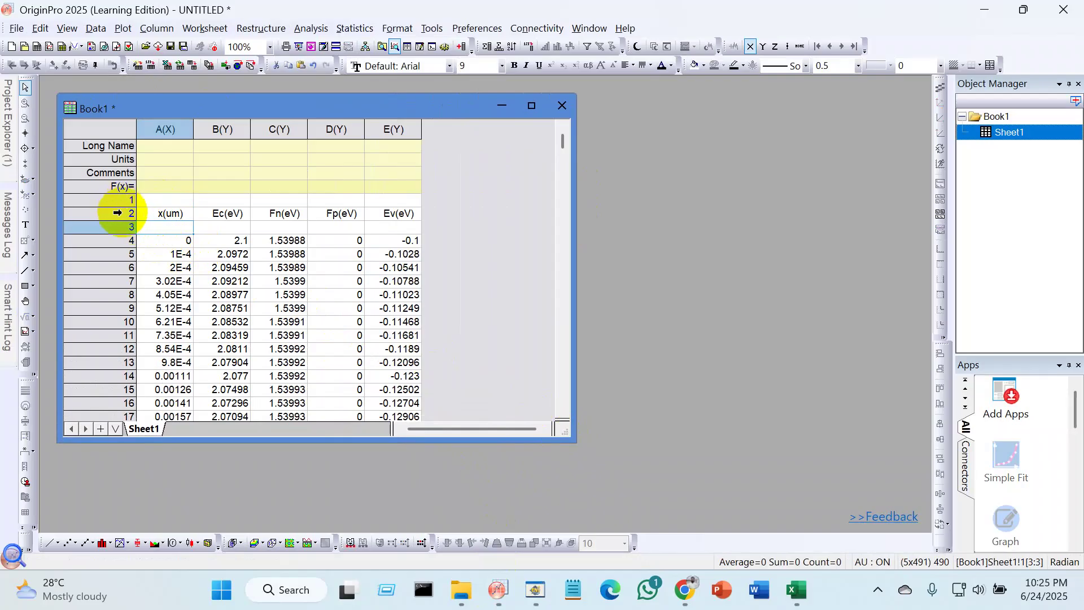
pyautogui.click(117, 213)
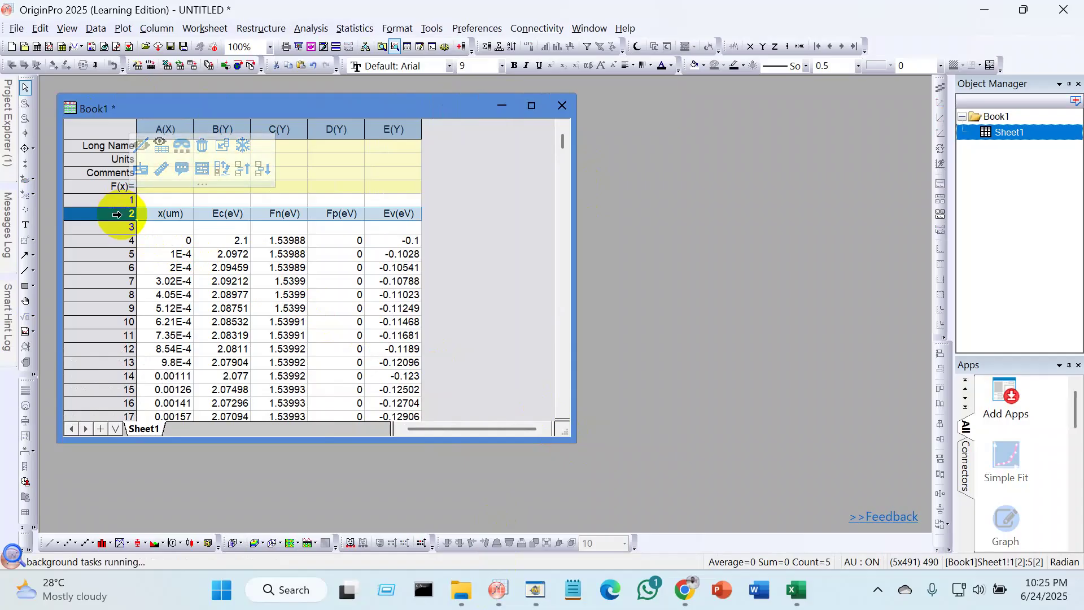
pyautogui.press('Delete')
pyautogui.click(164, 148)
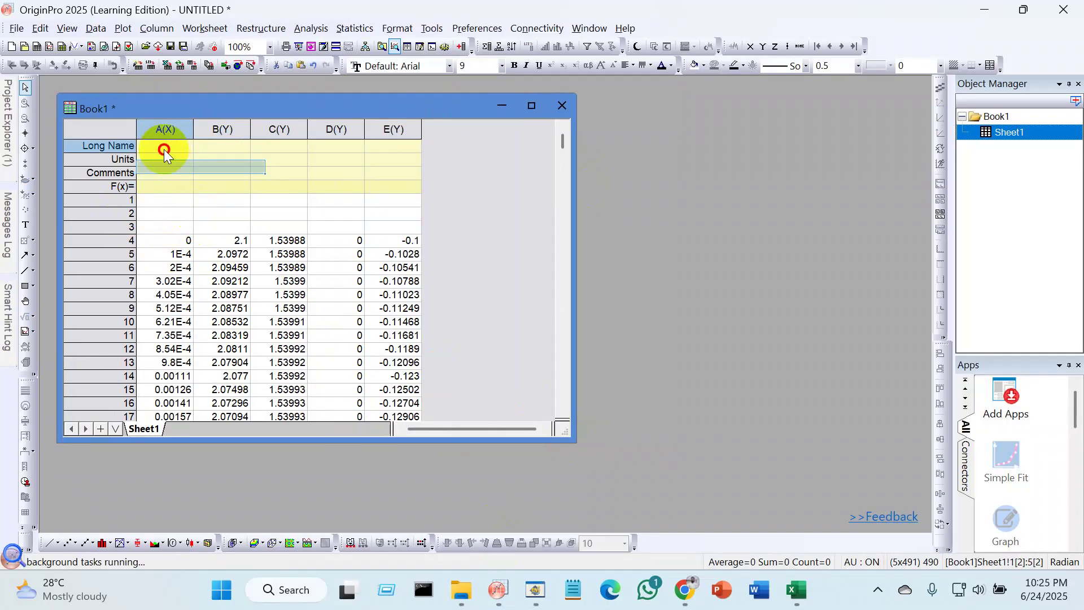
pyautogui.hotkey('ctrl', 'v')
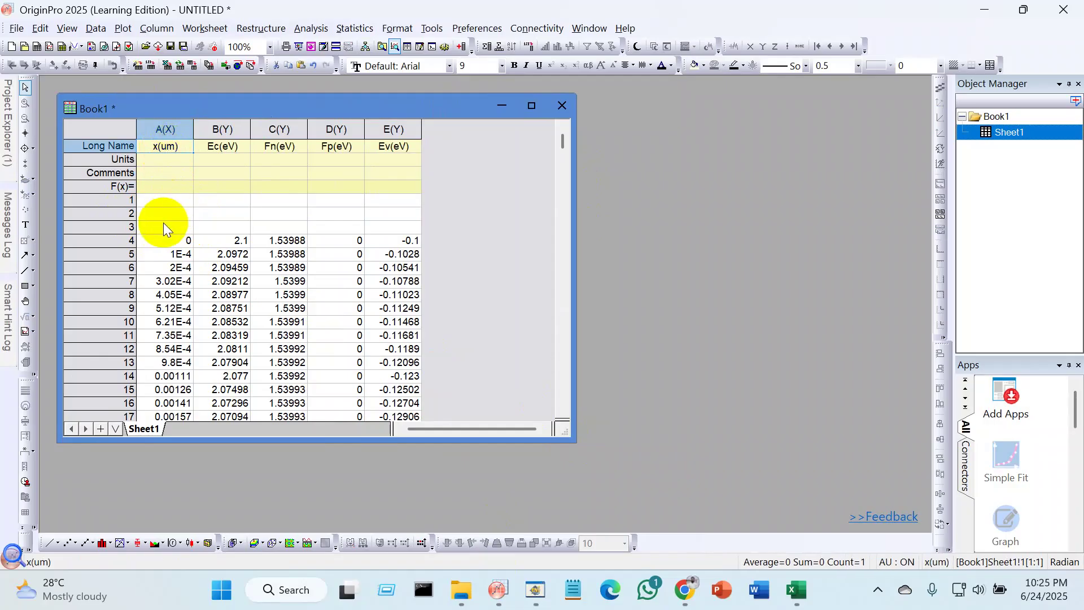
# Step: Delete the three empty rows above the numeric data
pyautogui.moveTo(107, 200); pyautogui.dragTo(106, 226)
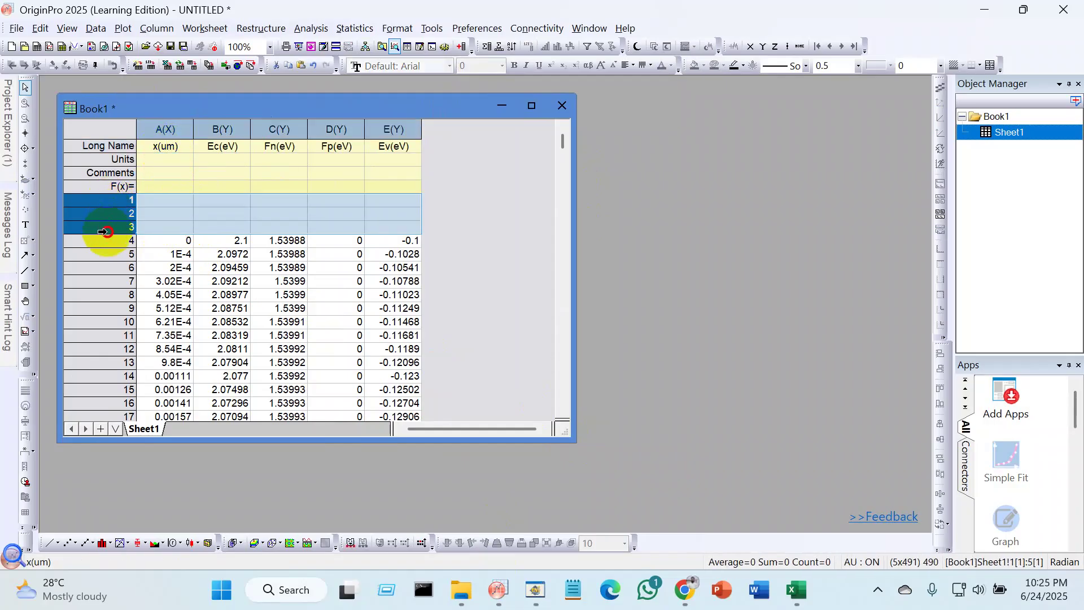
pyautogui.rightClick(111, 227)
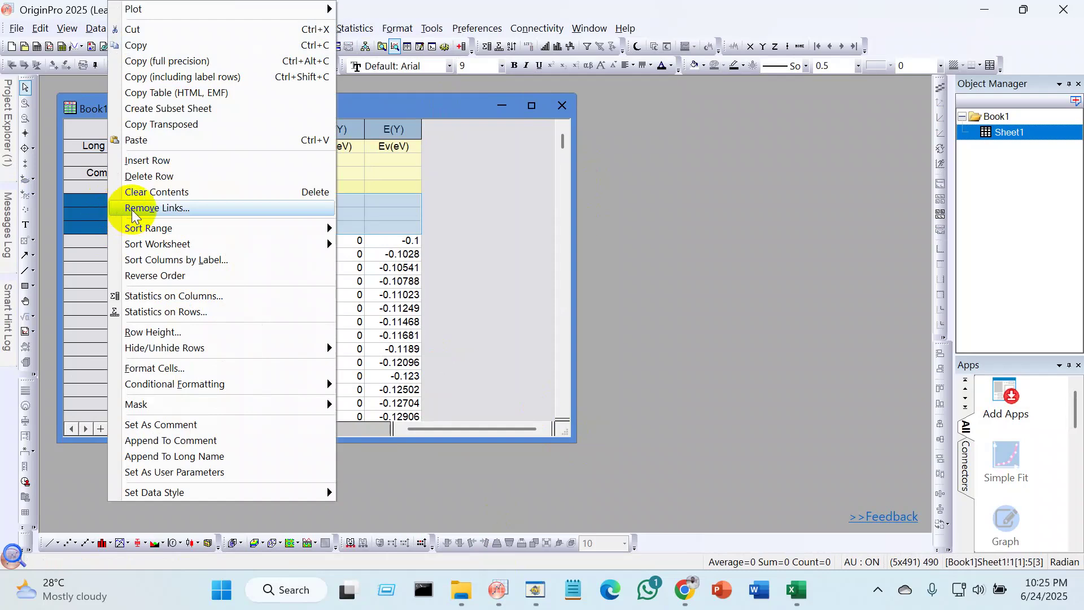
pyautogui.click(148, 176)
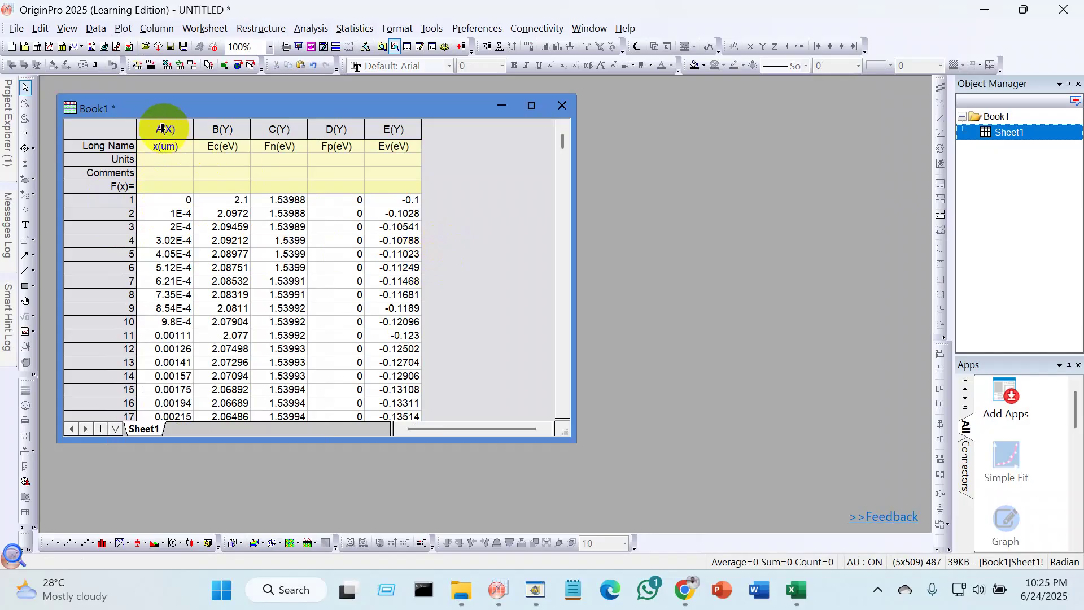
# Step: Plot columns A to E of the worksheet together as a basic 2D Line graph and maximize the graph window
pyautogui.moveTo(161, 129); pyautogui.dragTo(432, 139)
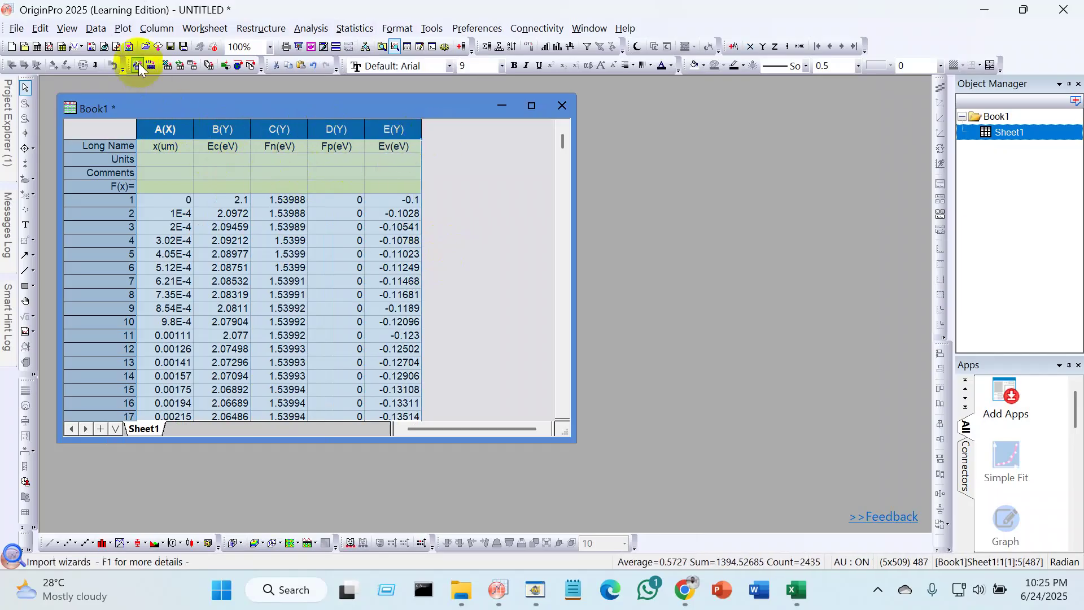
pyautogui.click(125, 28)
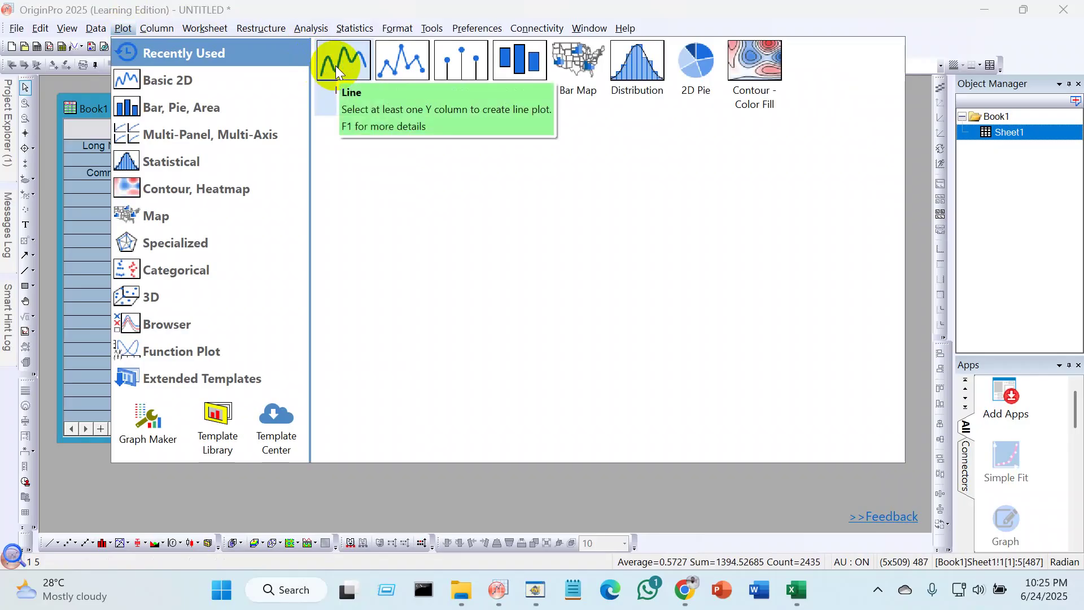
pyautogui.moveTo(164, 82)
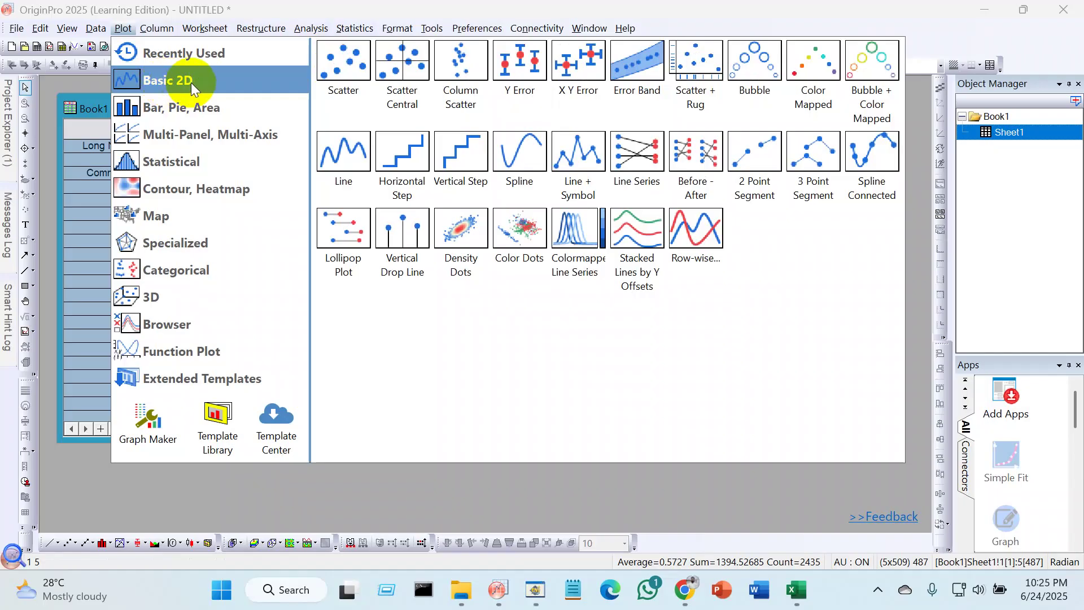
pyautogui.click(354, 156)
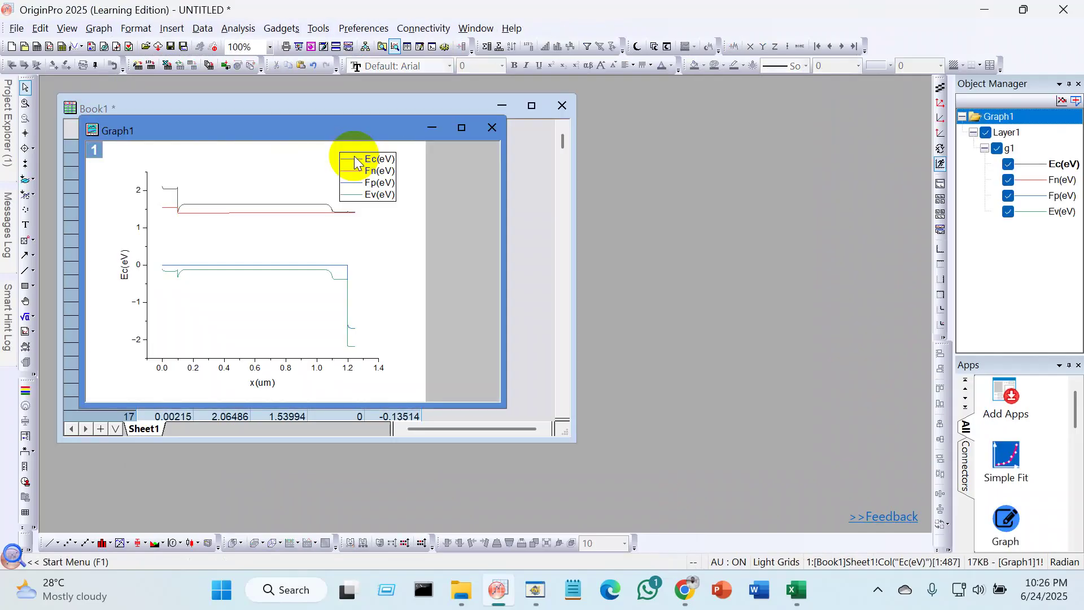
pyautogui.click(452, 135)
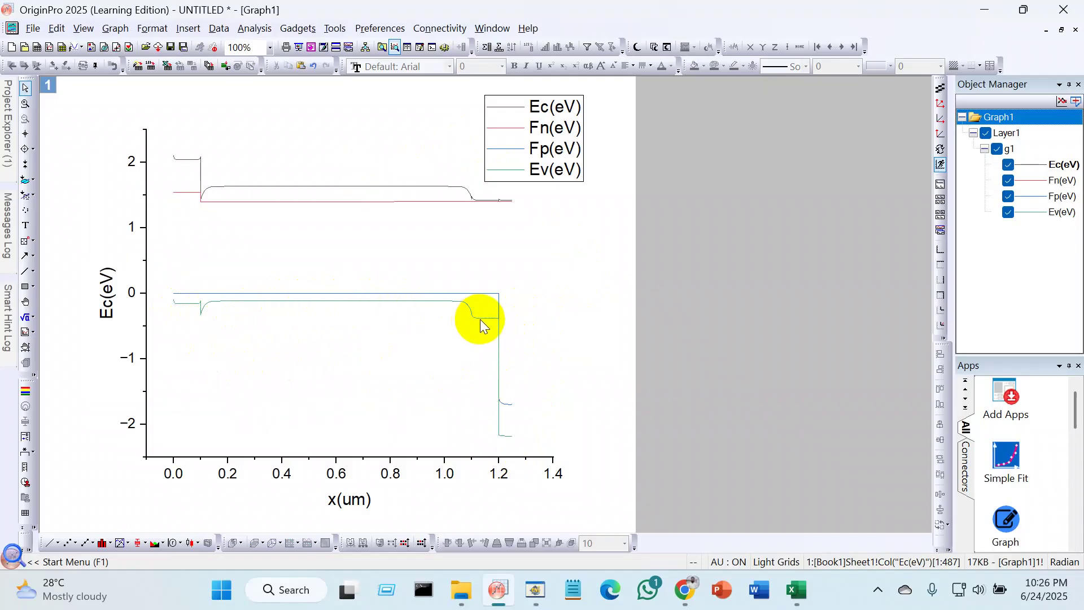
# Step: Set the graph's horizontal axis scale from 0 to 1.25 and apply it
pyautogui.moveTo(483, 318)
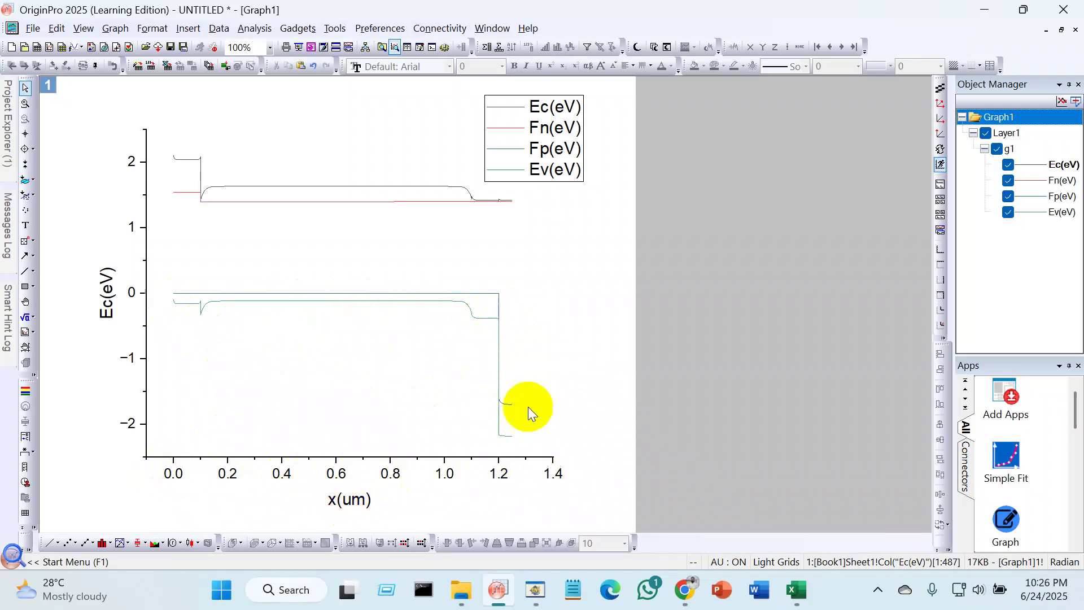
pyautogui.click(553, 476)
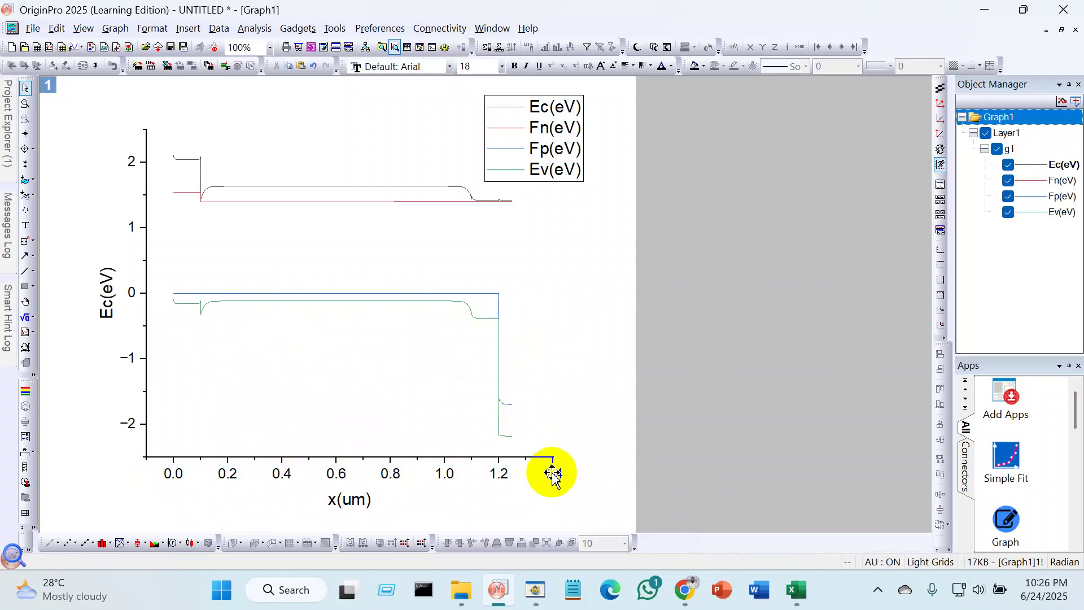
pyautogui.doubleClick(553, 473)
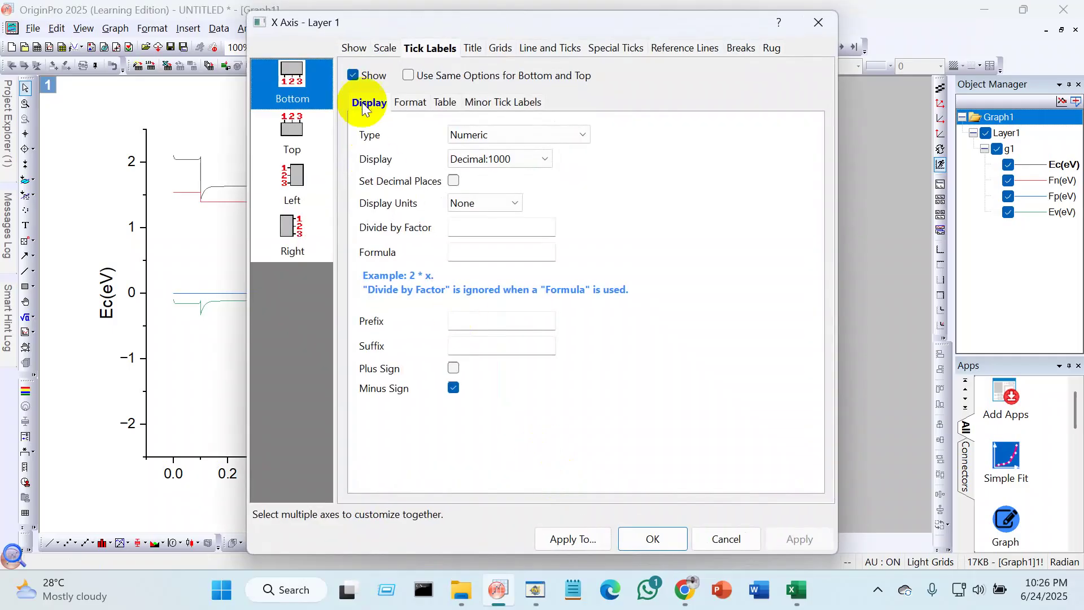
pyautogui.click(383, 49)
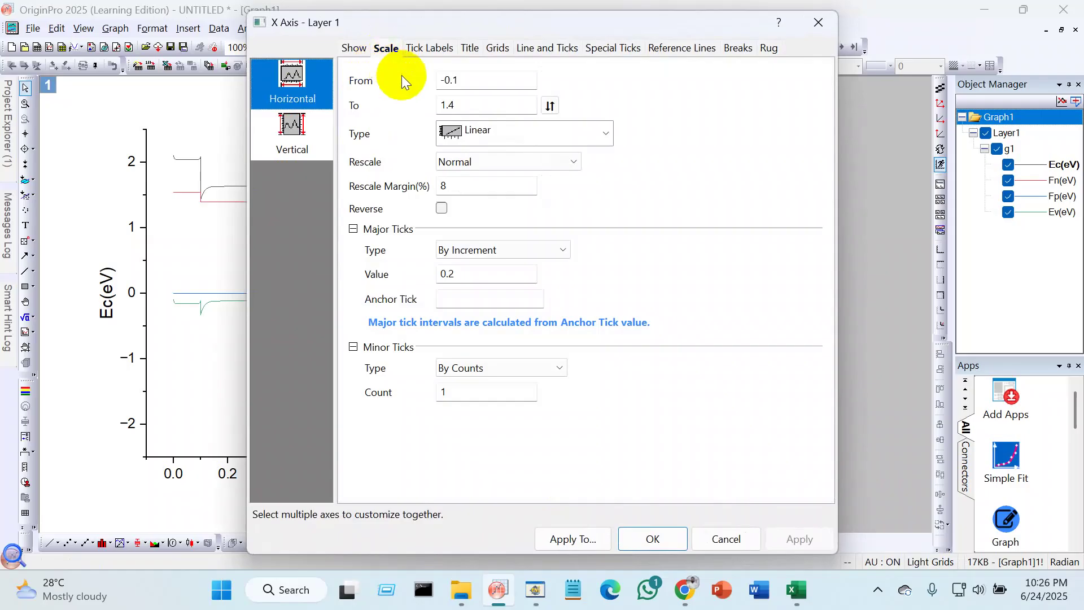
pyautogui.moveTo(459, 83); pyautogui.dragTo(460, 107)
pyautogui.write('0')
pyautogui.write('1.')
pyautogui.write('25')
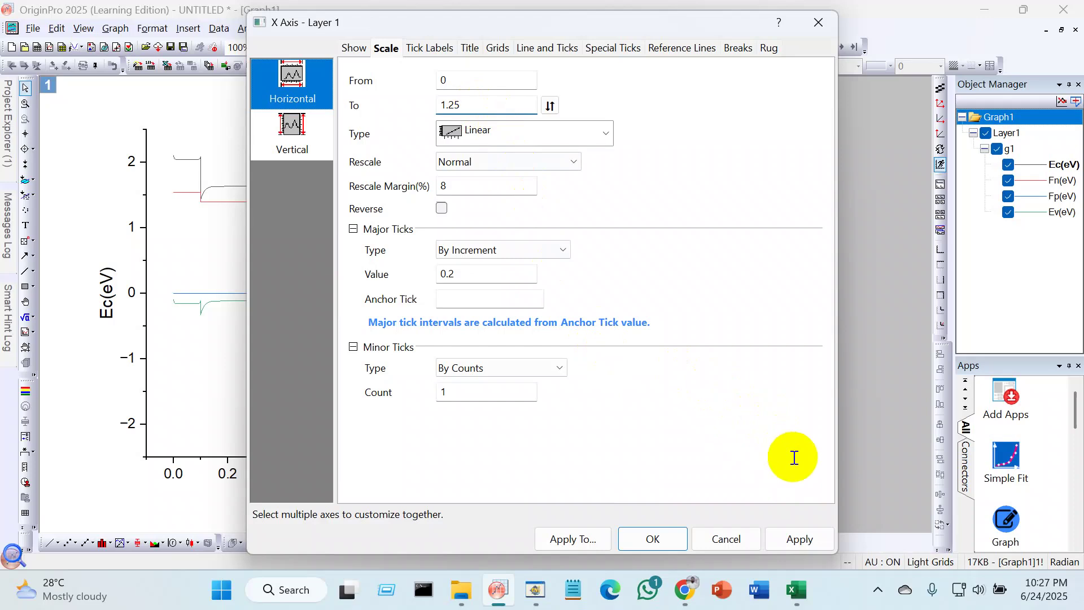
pyautogui.click(786, 540)
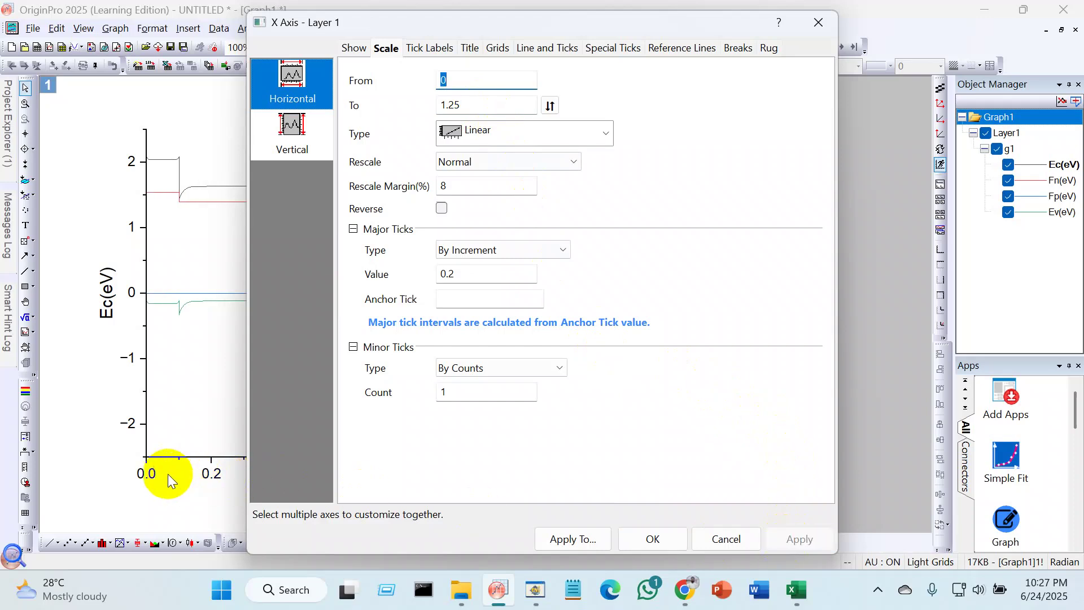
# Step: Set the upper limit of the vertical axis scale to 3, apply it, and close the axis settings
pyautogui.moveTo(551, 26); pyautogui.dragTo(706, 30)
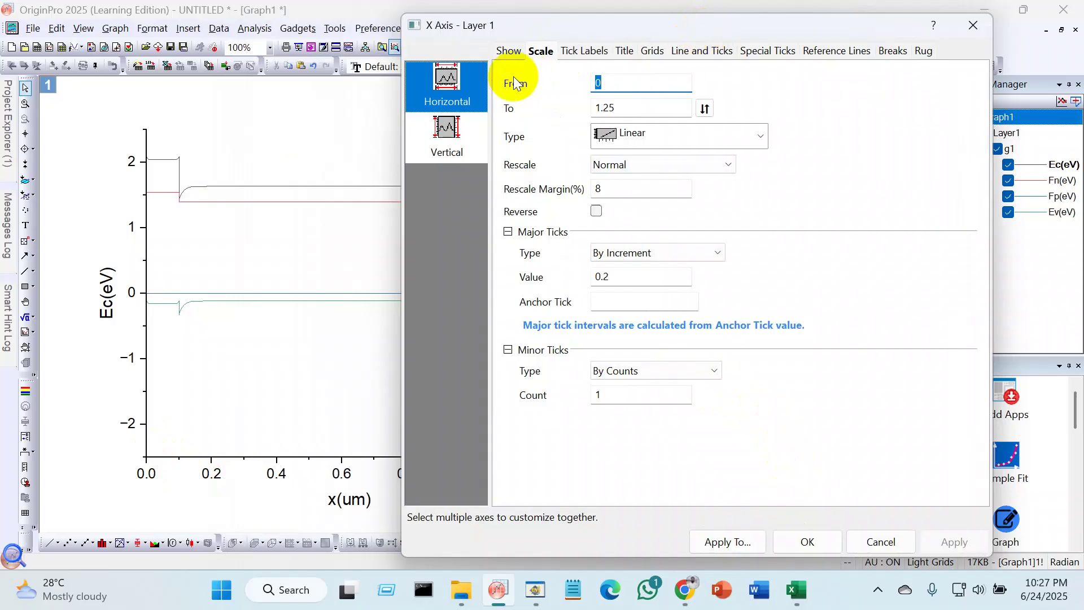
pyautogui.click(449, 134)
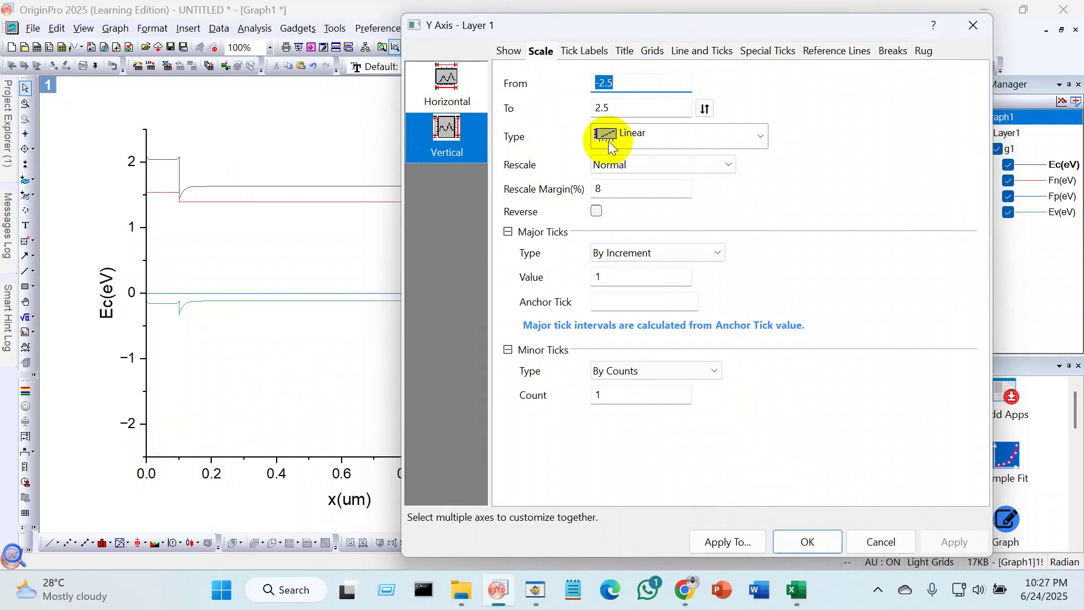
pyautogui.doubleClick(622, 102)
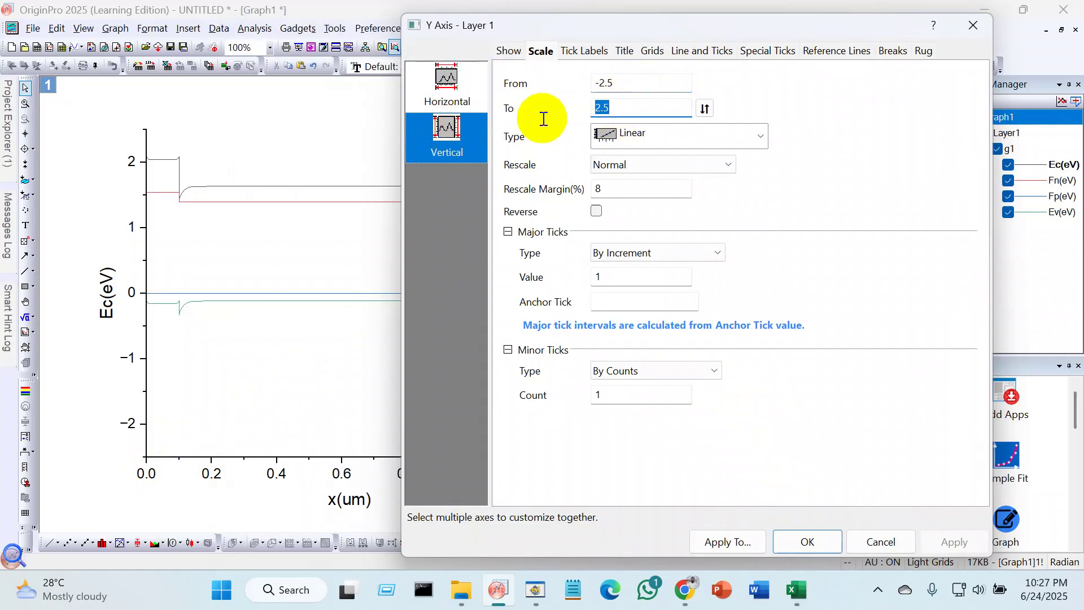
pyautogui.write('3')
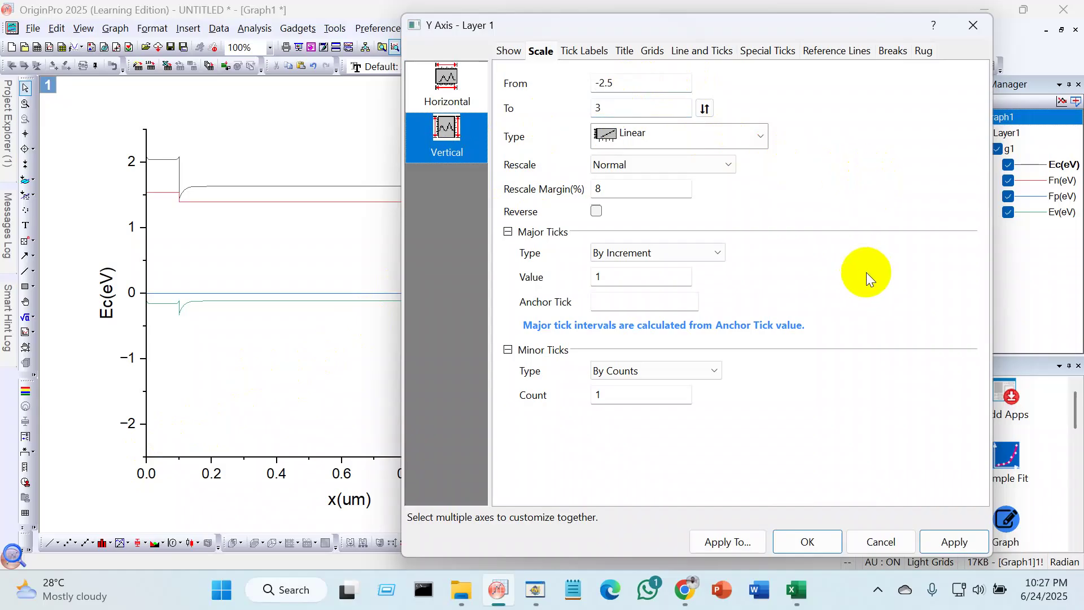
pyautogui.click(950, 543)
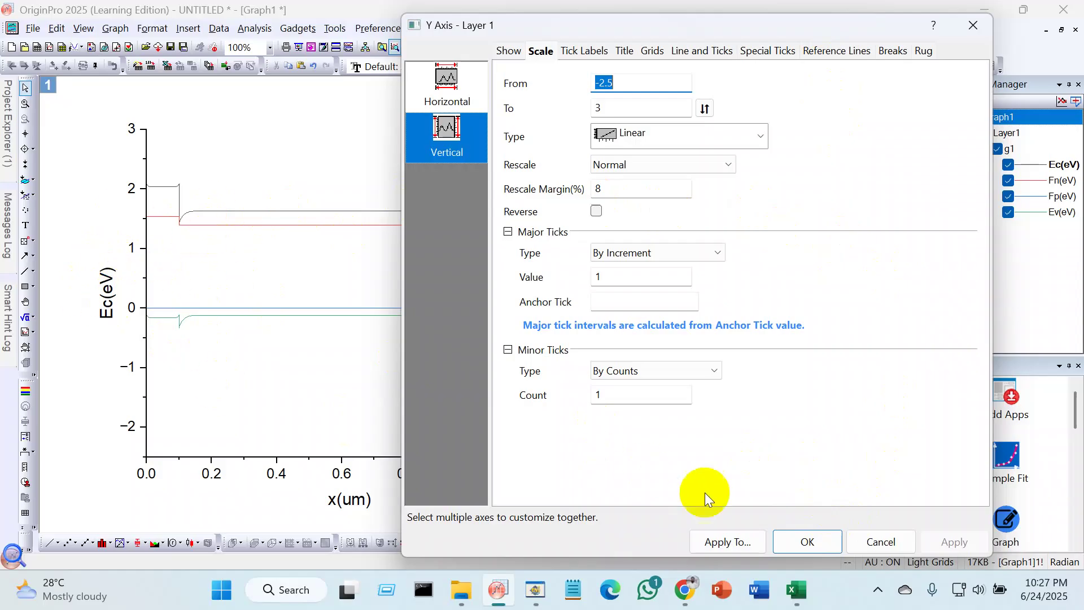
pyautogui.click(805, 541)
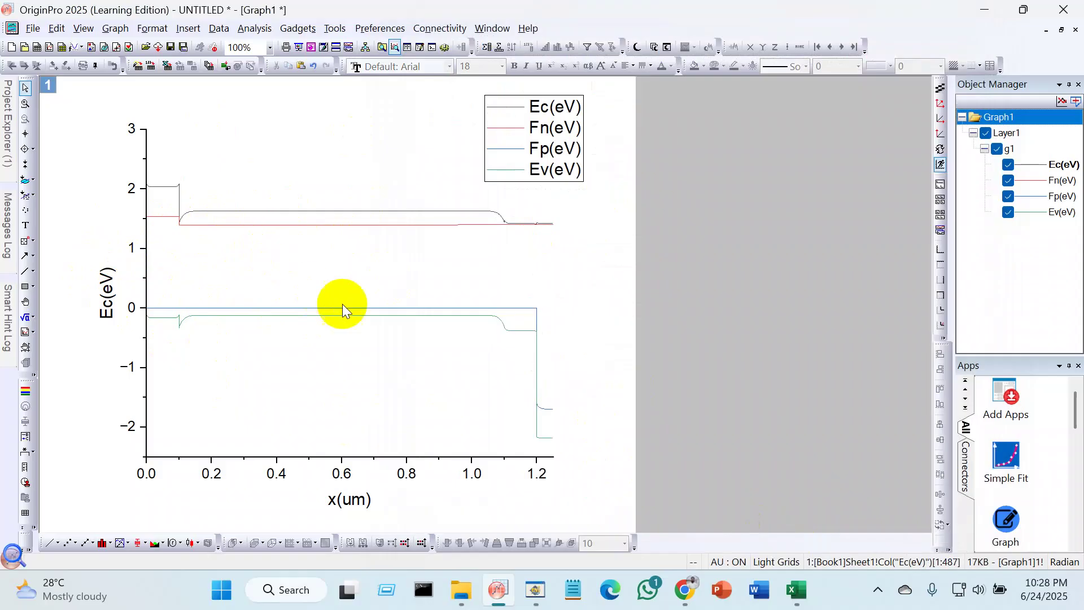
# Step: Change the bottom X axis title to "Thickness(um)" and set its font to Times New Roman
pyautogui.moveTo(410, 314)
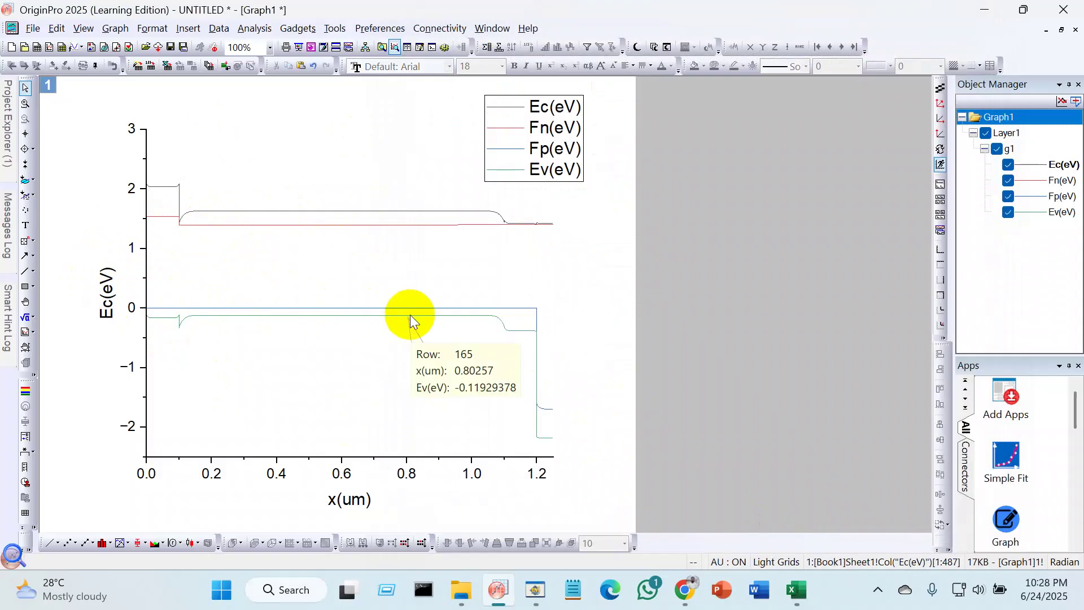
pyautogui.doubleClick(407, 473)
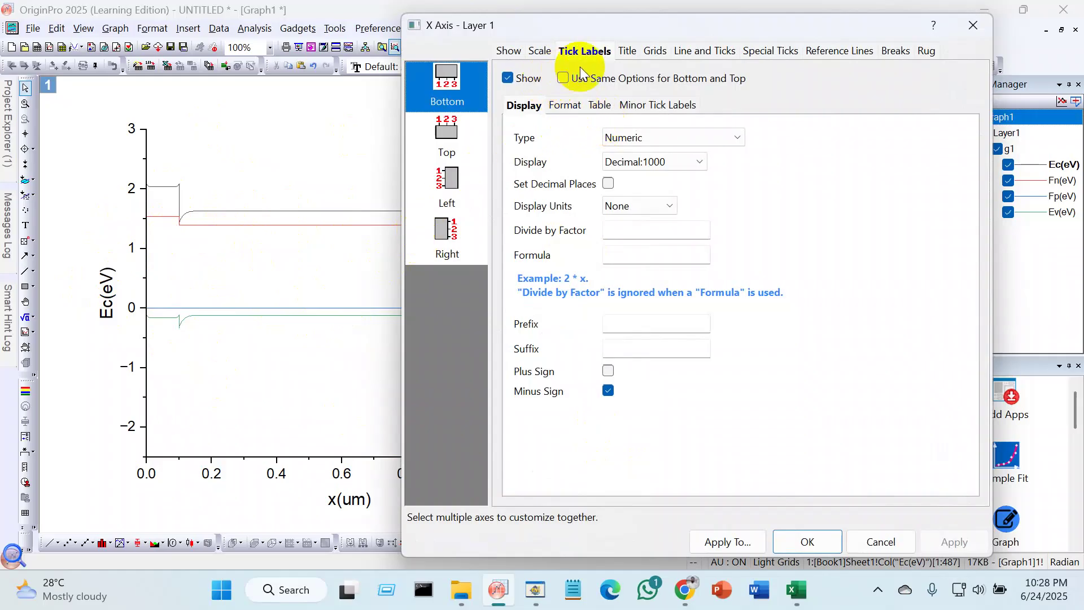
pyautogui.click(628, 52)
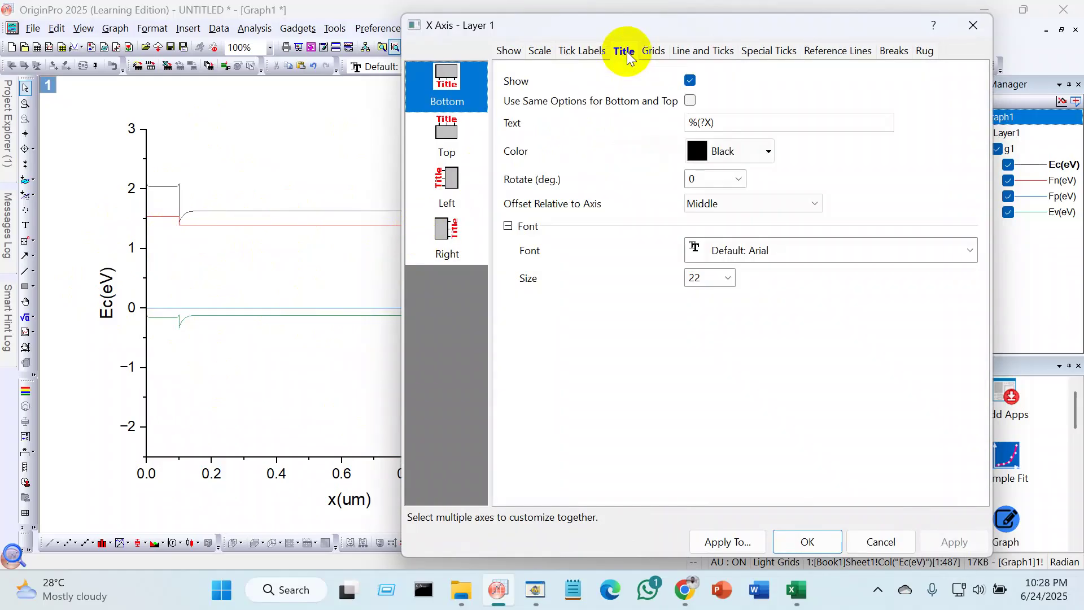
pyautogui.moveTo(706, 131); pyautogui.dragTo(636, 127)
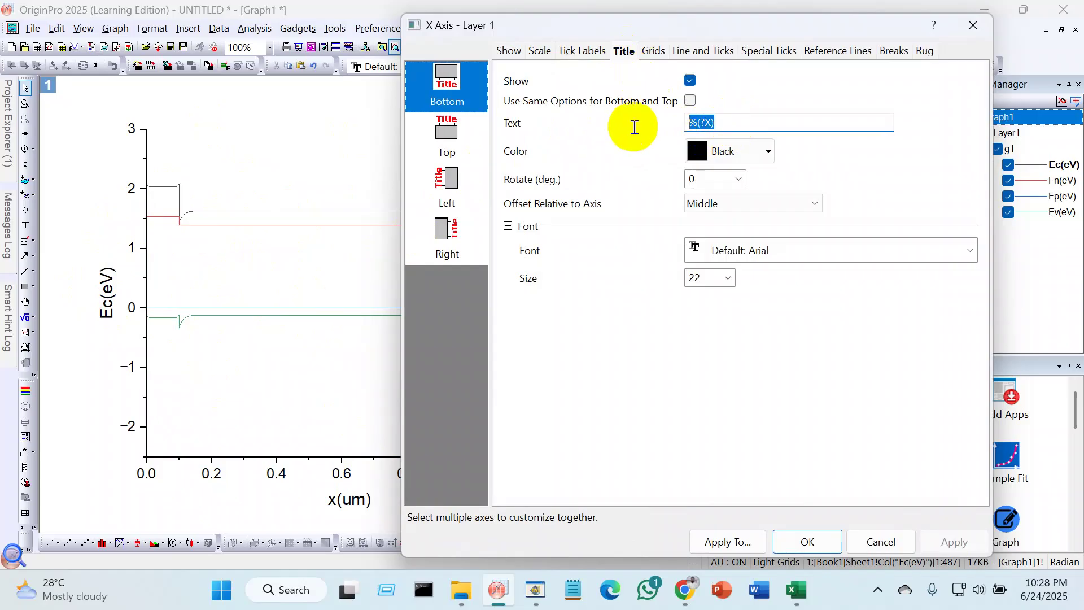
pyautogui.write('Thi')
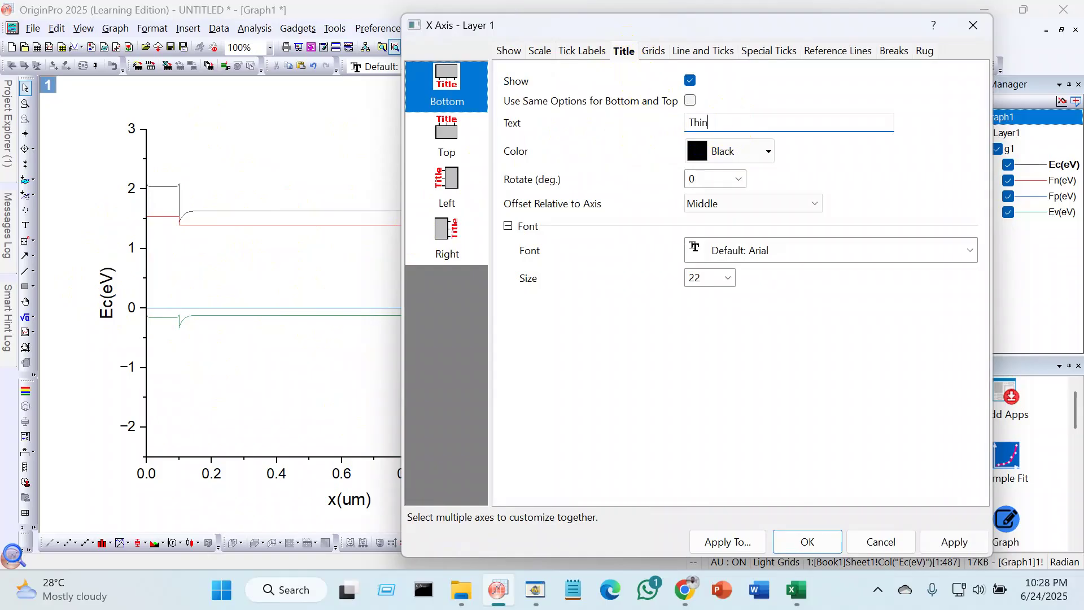
pyautogui.write('ckness(um)')
pyautogui.click(804, 251)
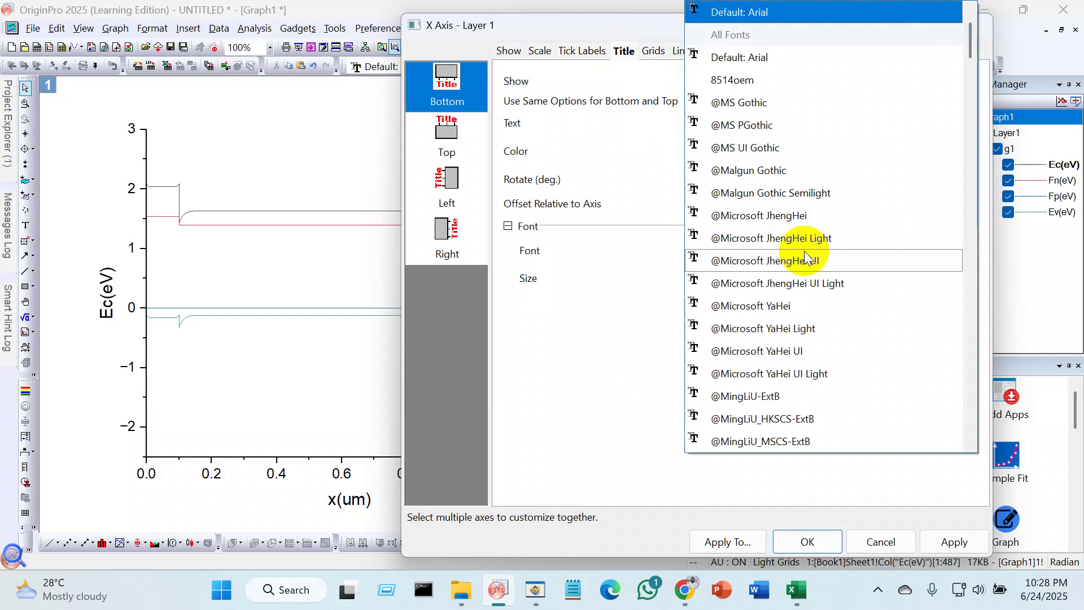
pyautogui.scroll(1, 804, 251)
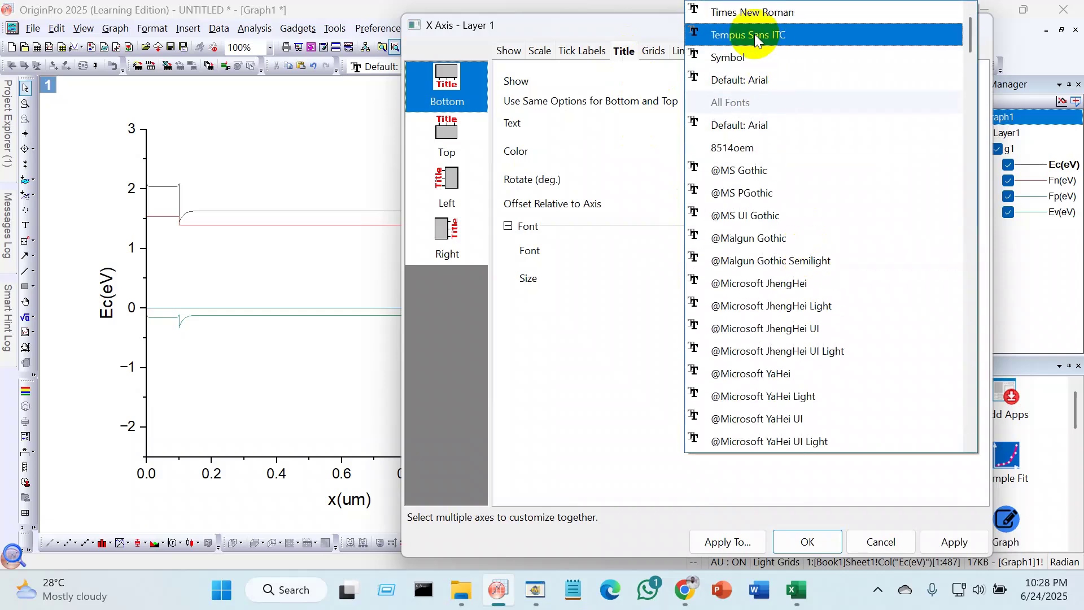
pyautogui.click(747, 13)
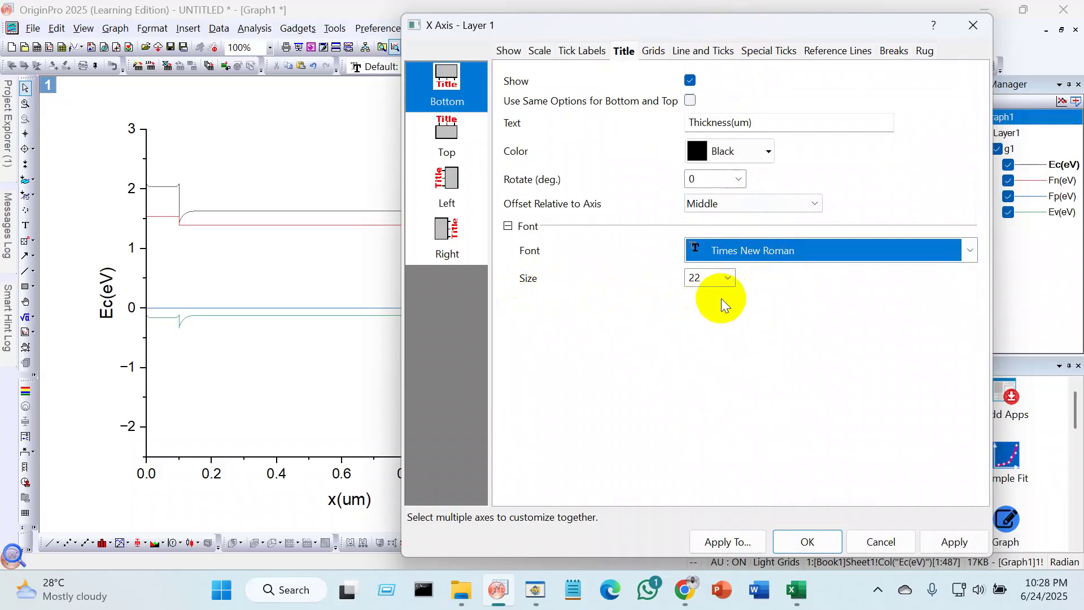
# Step: Use the same line and tick options for the bottom and top axes, with a line thickness of 3
pyautogui.click(659, 52)
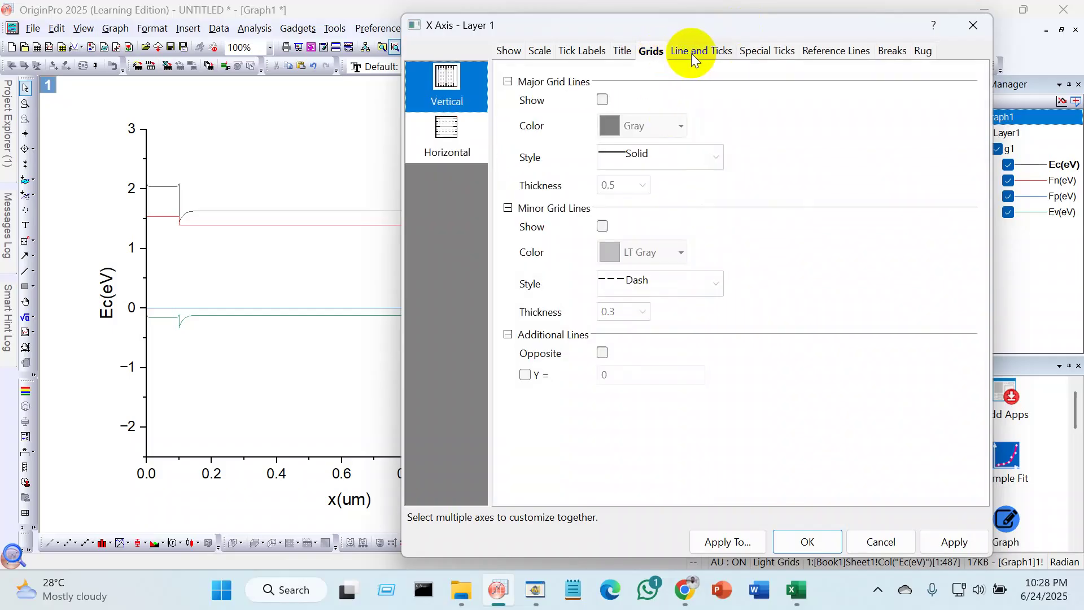
pyautogui.click(693, 53)
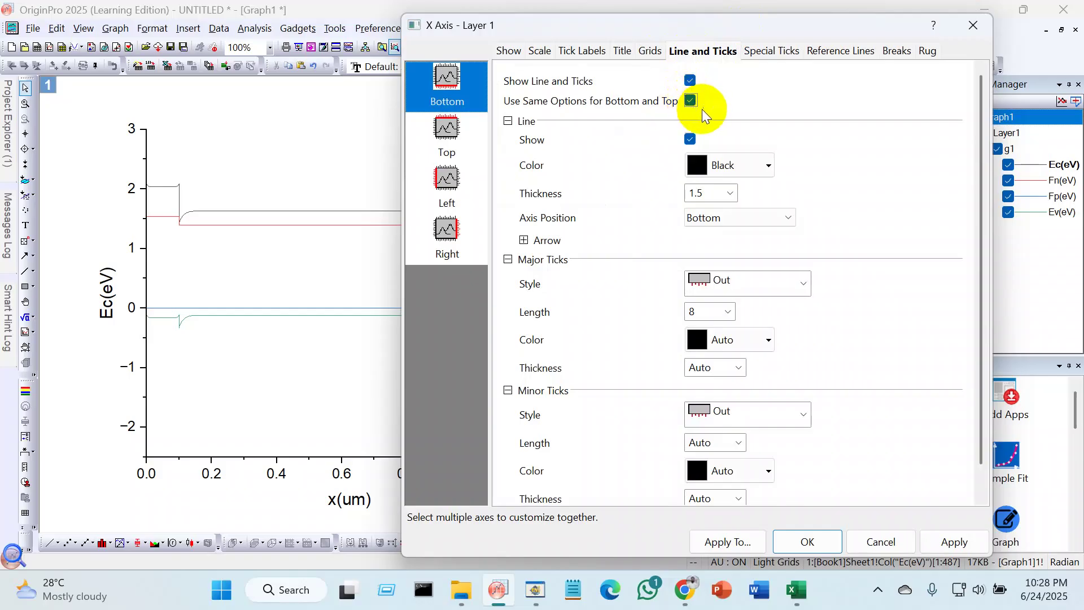
pyautogui.click(765, 167)
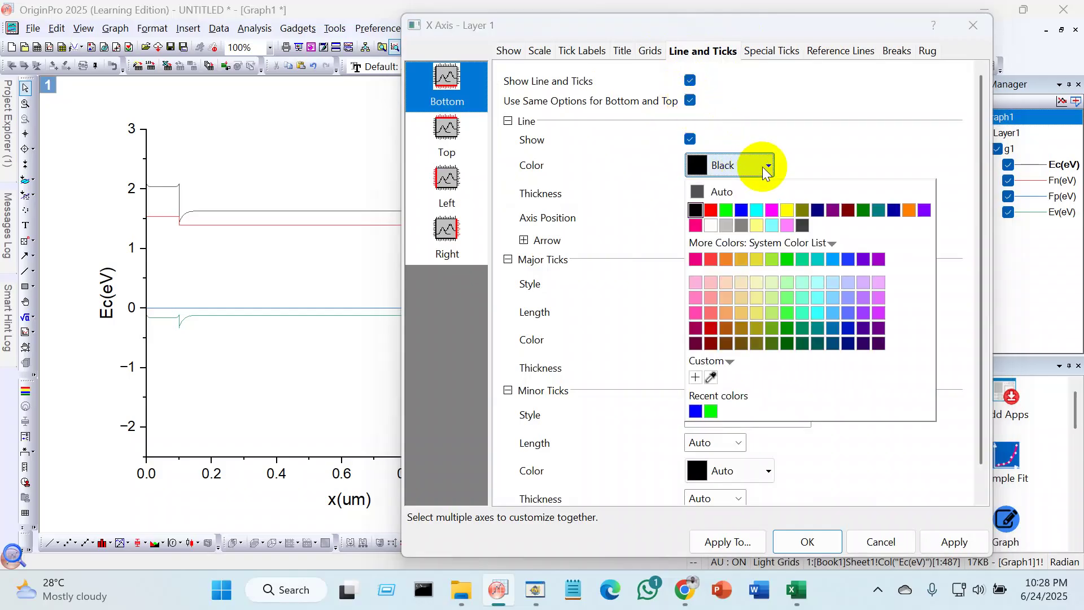
pyautogui.click(762, 167)
pyautogui.click(730, 194)
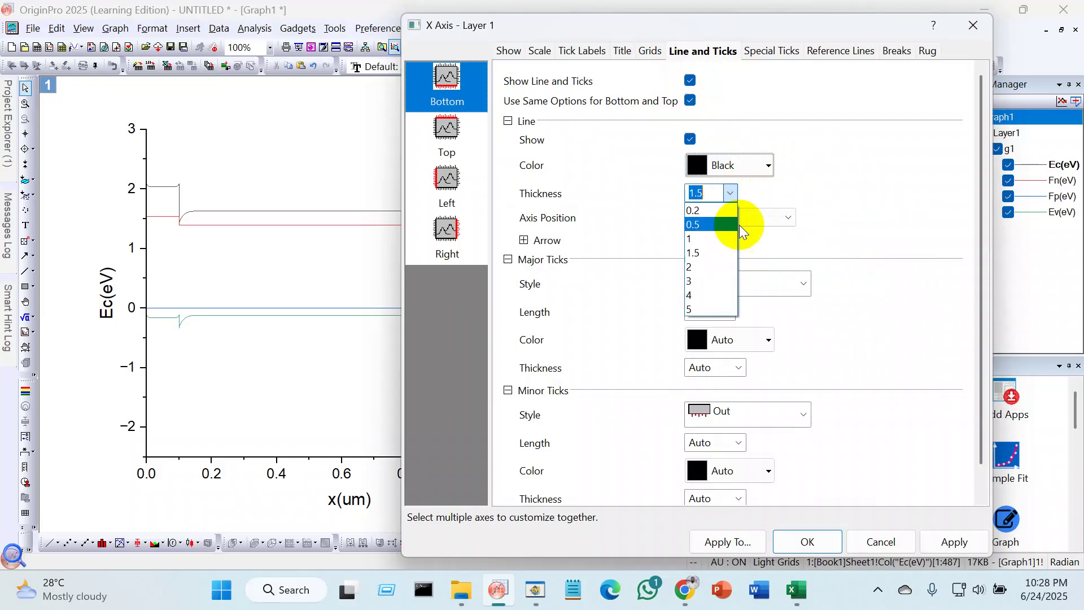
pyautogui.click(708, 282)
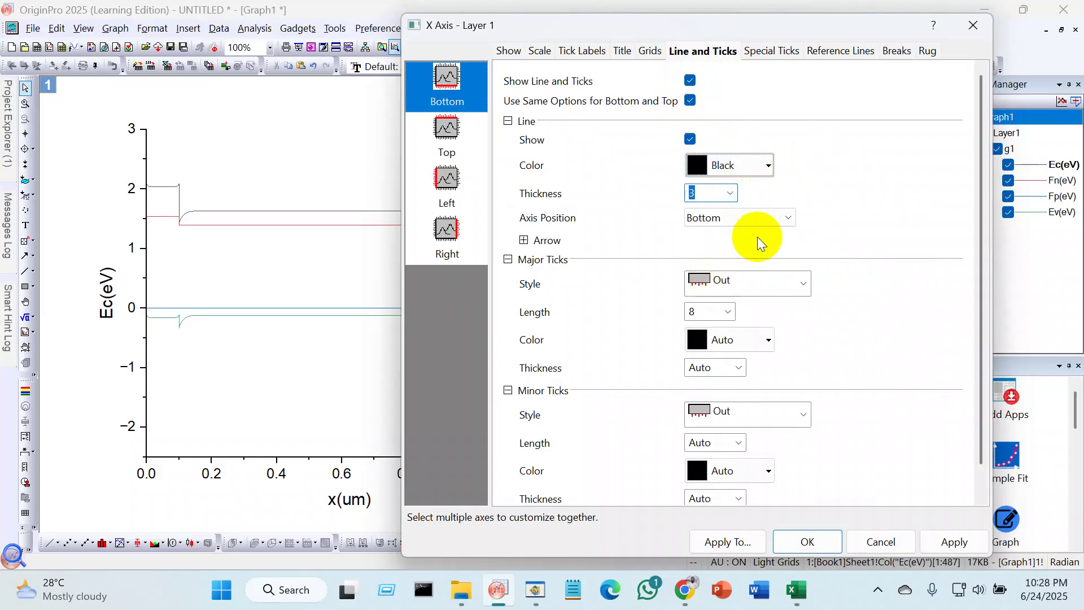
# Step: Set the bottom axis's major ticks to style In with length 15, and its minor ticks to style In
pyautogui.click(780, 280)
pyautogui.click(744, 322)
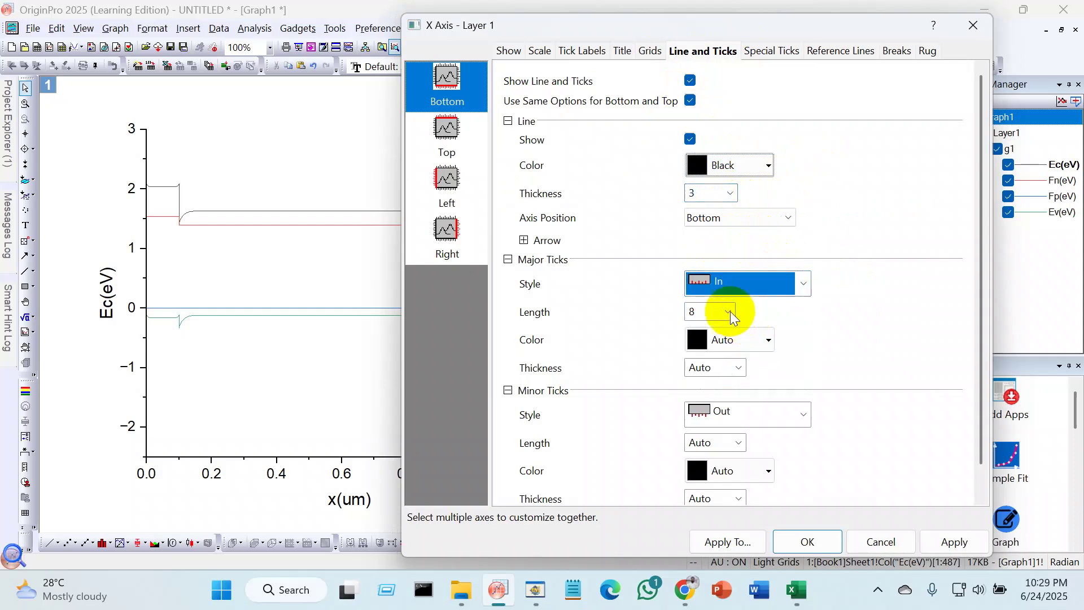
pyautogui.click(729, 311)
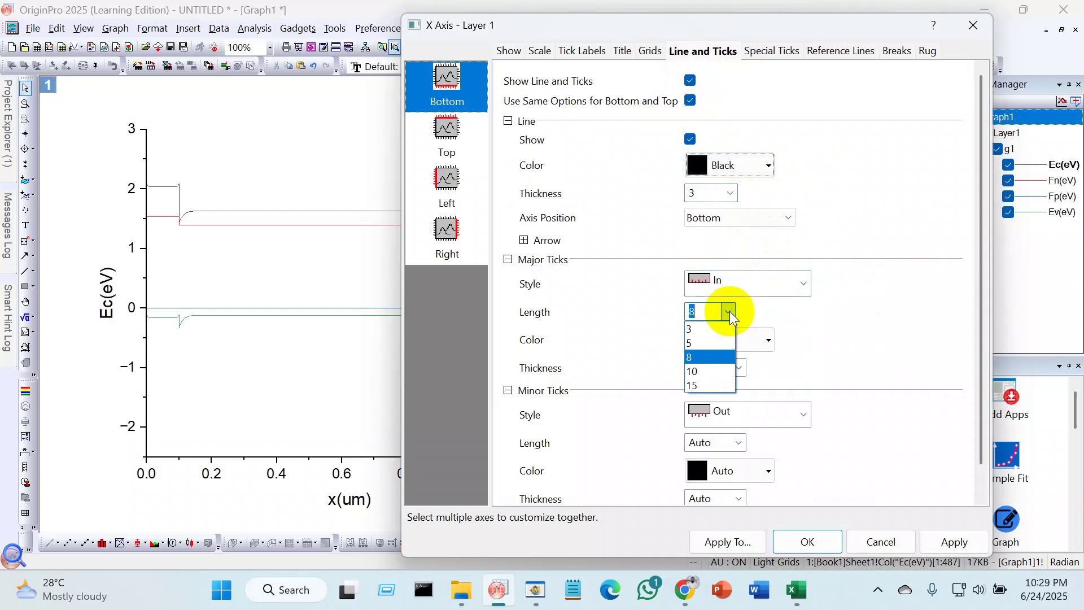
pyautogui.click(711, 385)
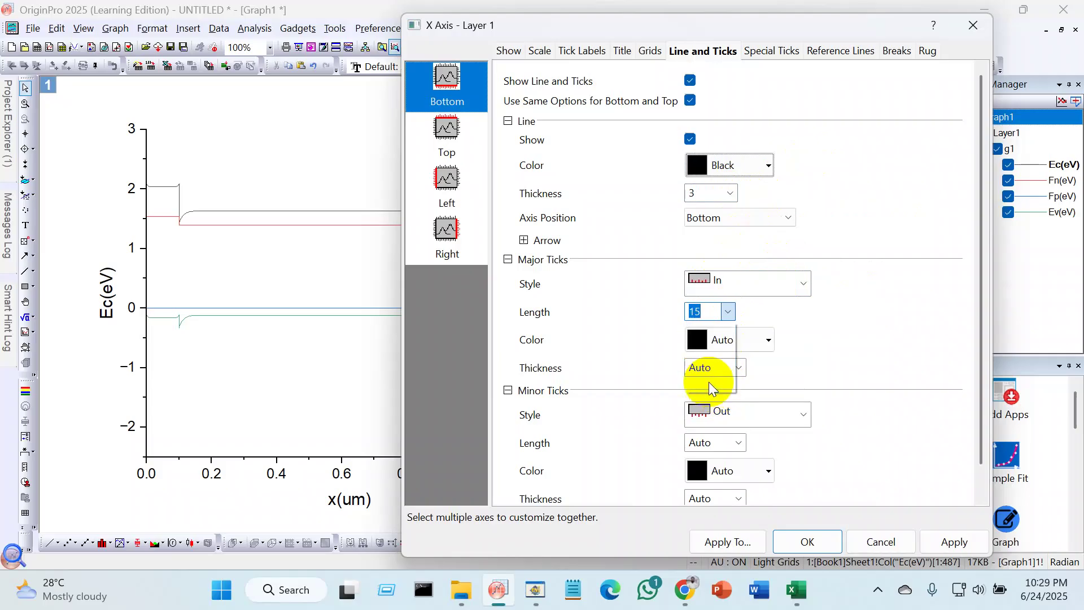
pyautogui.click(774, 418)
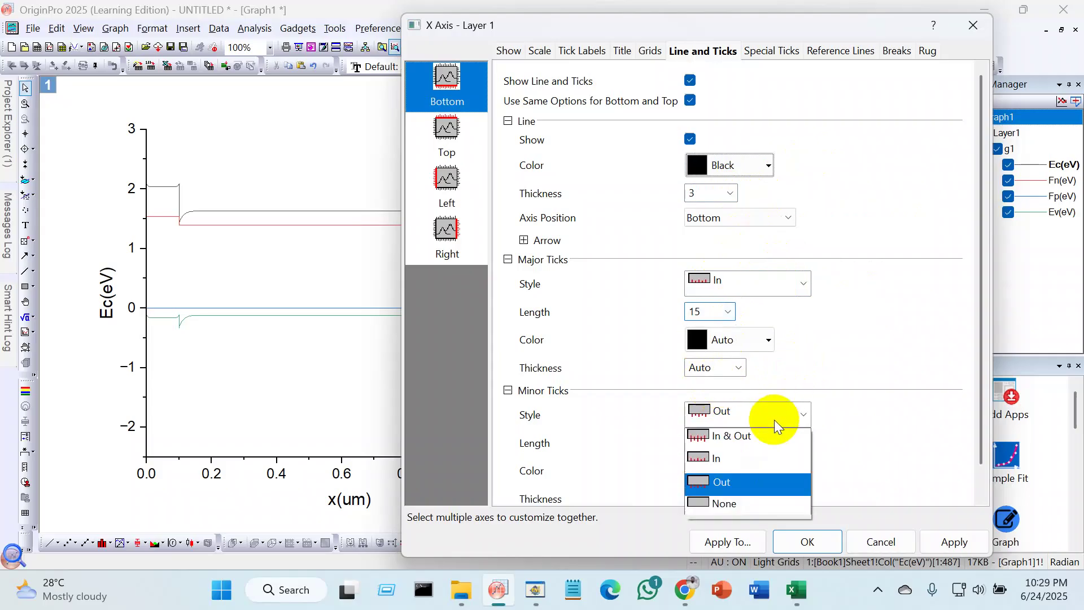
pyautogui.click(764, 450)
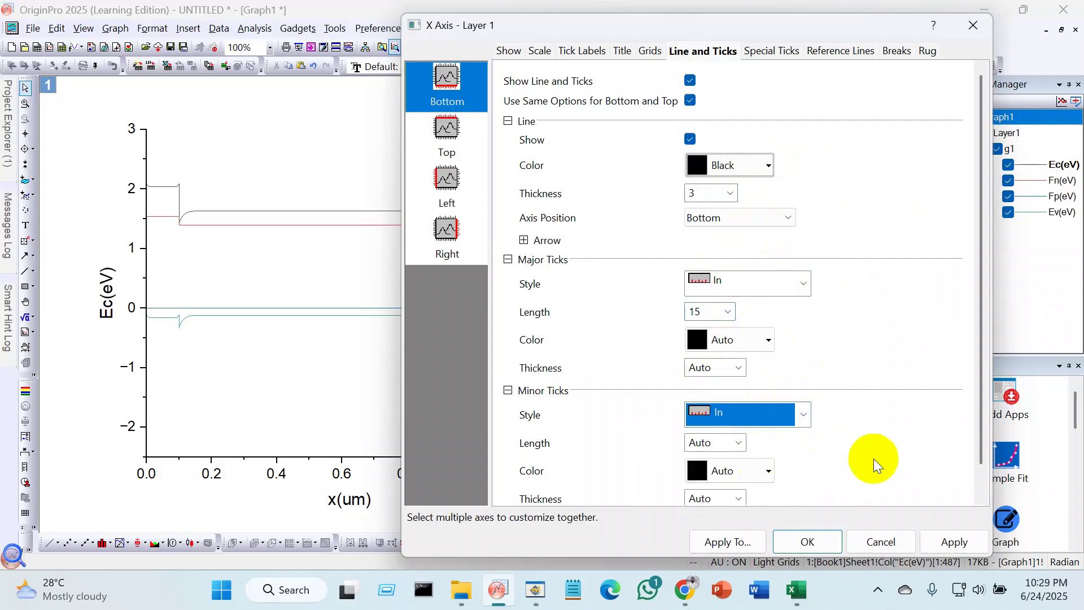
# Step: Apply the bottom axis settings, share line and tick options between the left and right axes, and set their line thickness to 3
pyautogui.click(960, 544)
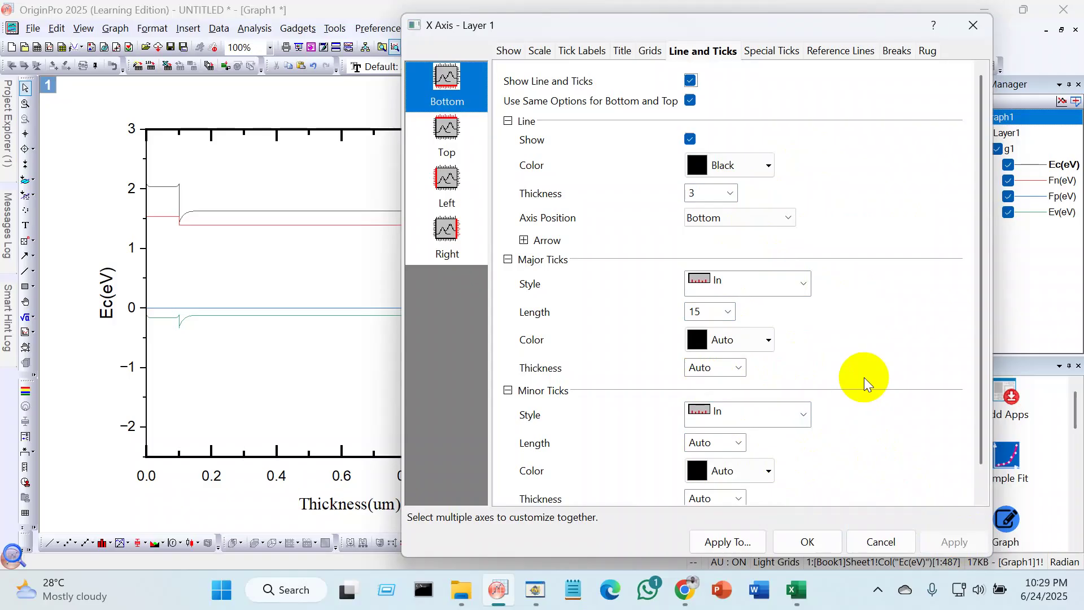
pyautogui.click(448, 179)
pyautogui.click(682, 101)
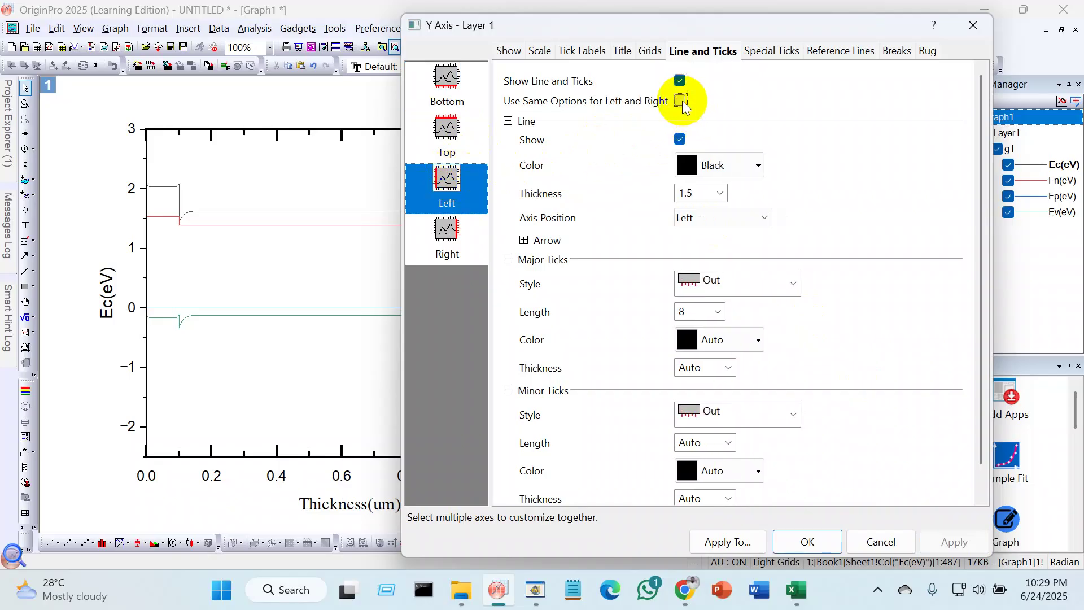
pyautogui.click(721, 193)
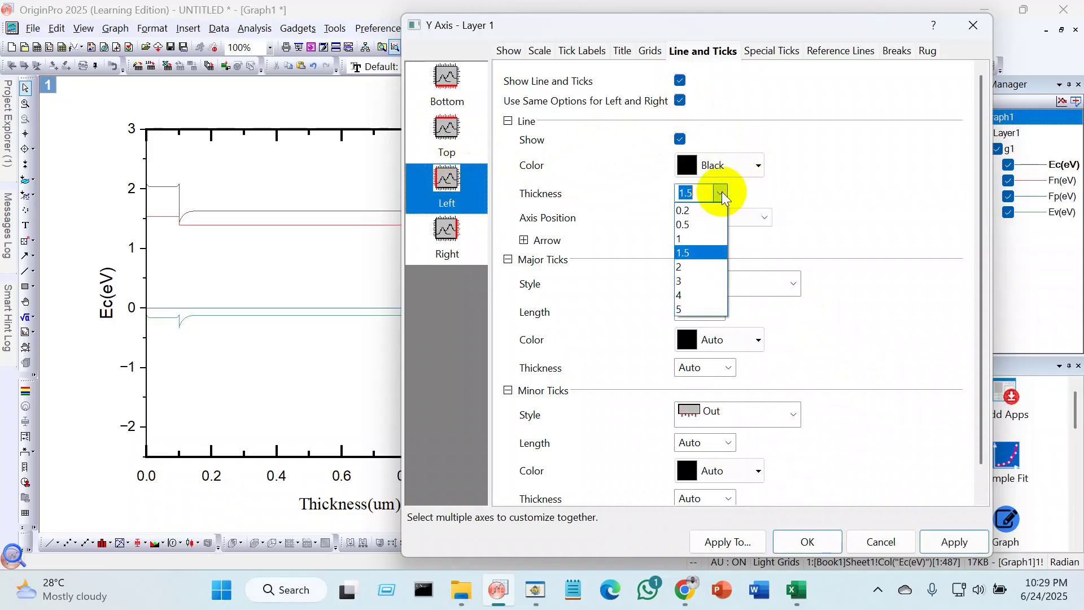
pyautogui.click(693, 281)
# Step: Set the left axis's major ticks to style In with length 15 and its minor ticks to style In, and apply
pyautogui.click(744, 282)
pyautogui.click(734, 324)
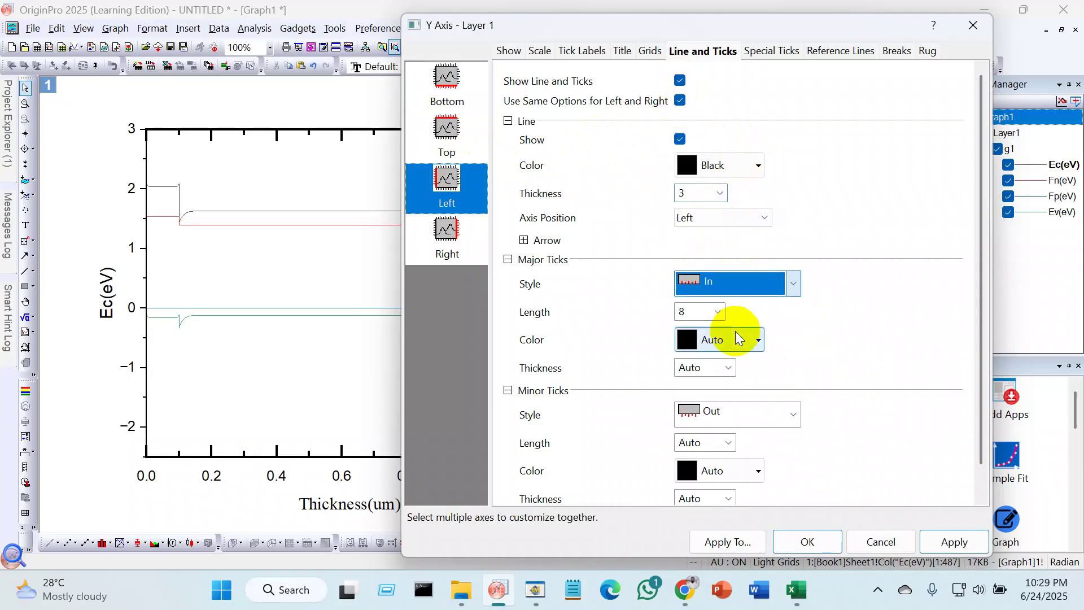
pyautogui.click(718, 311)
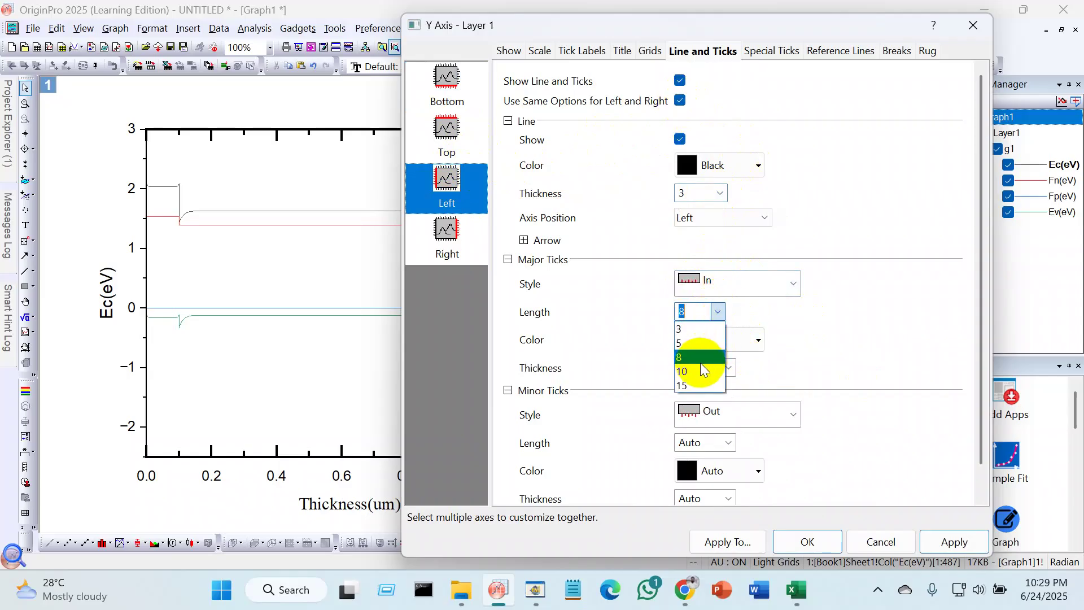
pyautogui.click(700, 386)
pyautogui.click(767, 416)
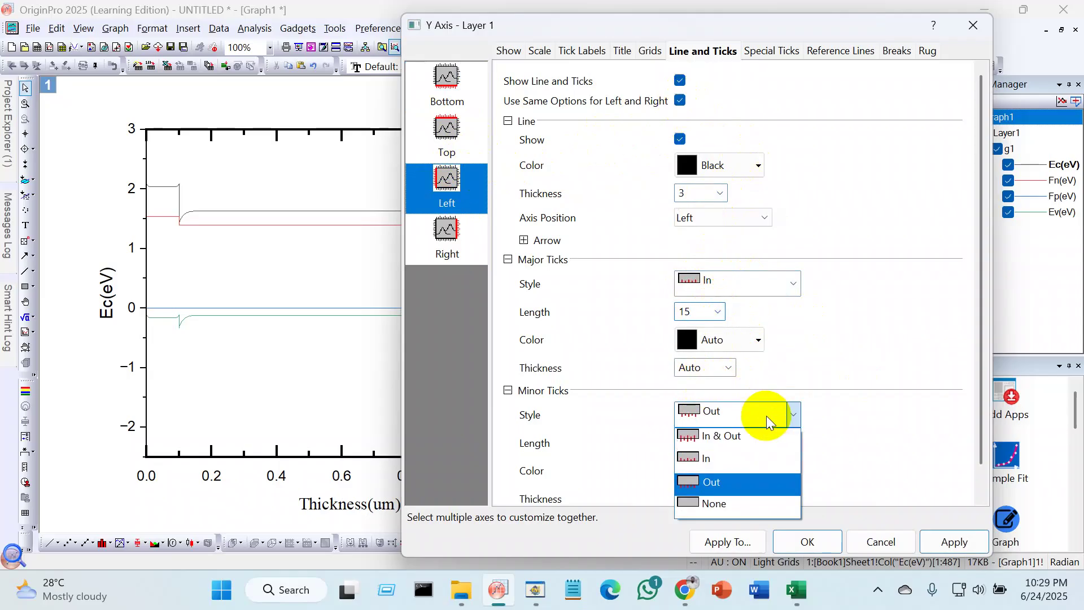
pyautogui.click(748, 460)
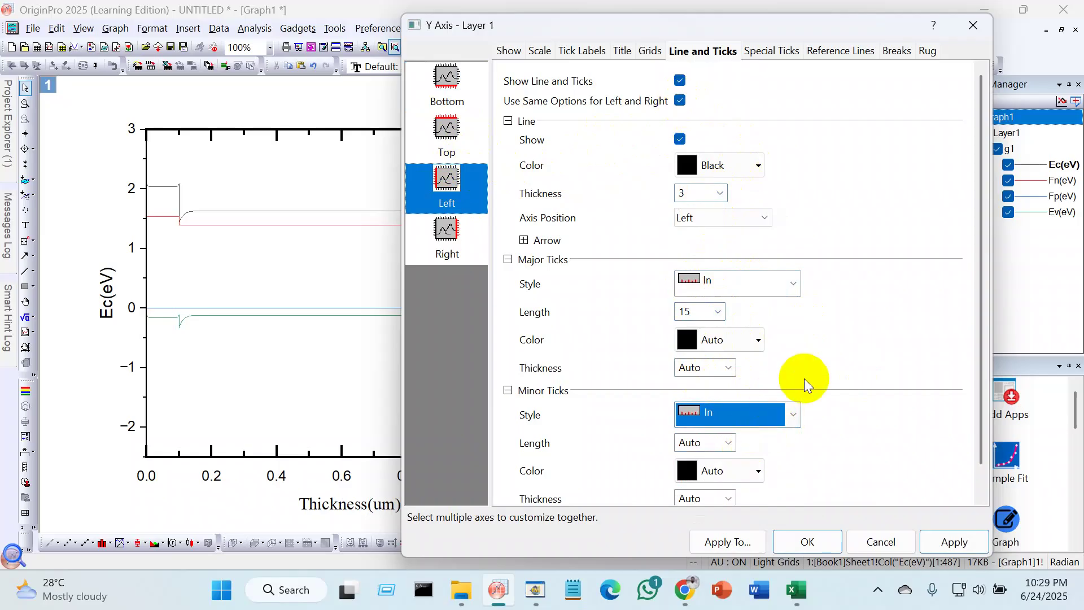
pyautogui.click(952, 541)
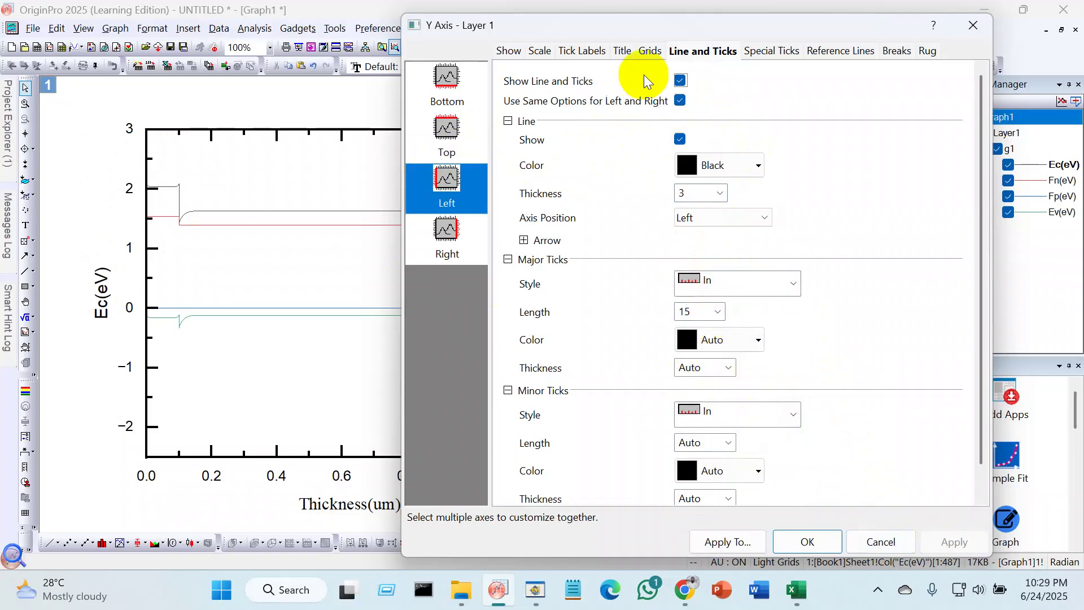
# Step: Change the left Y axis title to "Energy(eV)" in Times New Roman, apply it, and close the axis settings
pyautogui.click(623, 51)
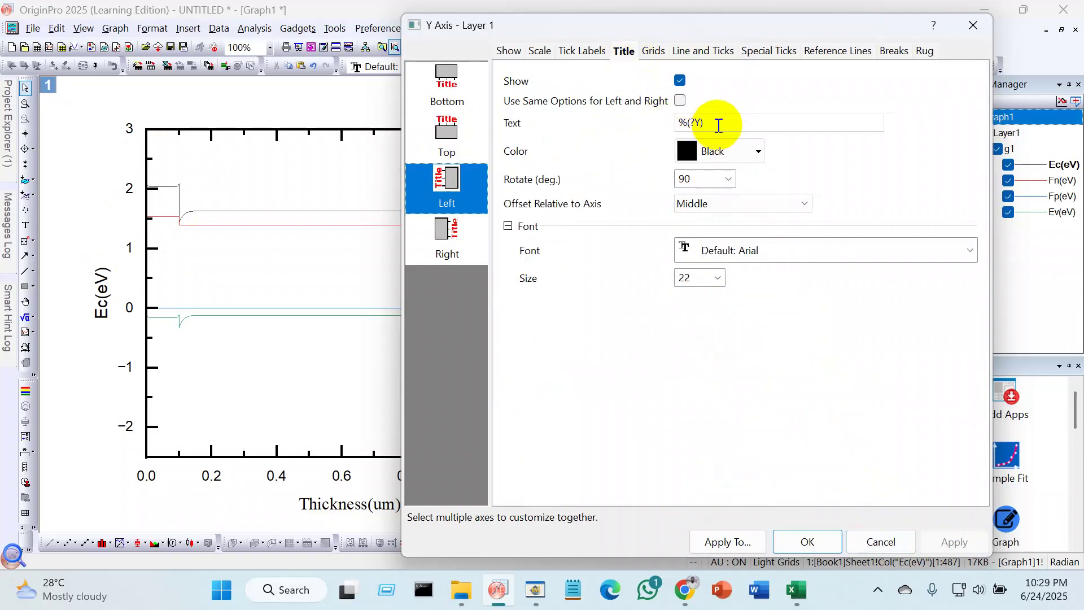
pyautogui.moveTo(719, 122); pyautogui.dragTo(643, 122)
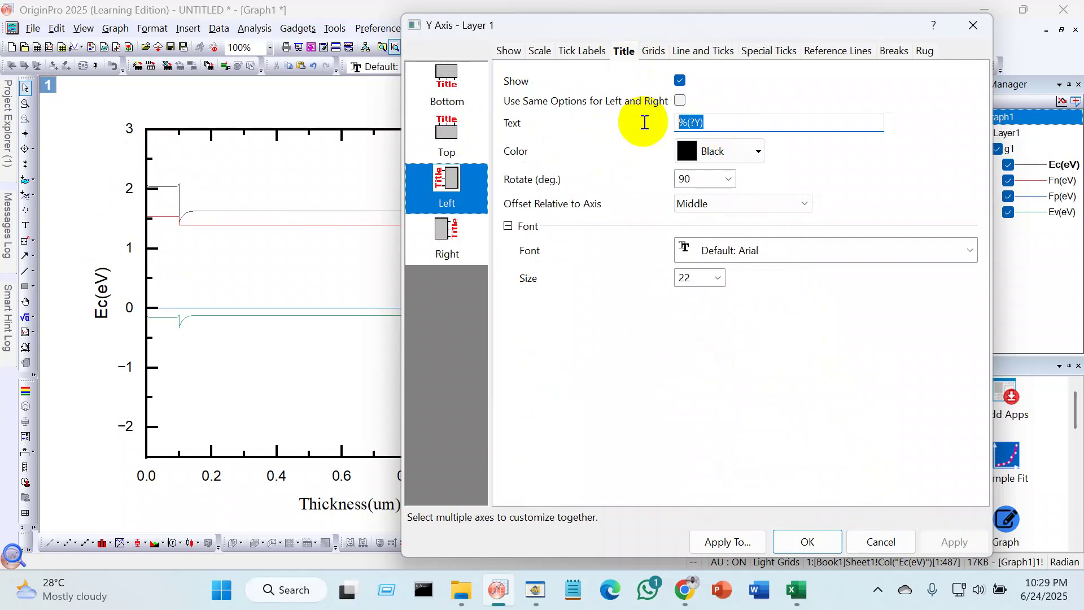
pyautogui.write('Ener')
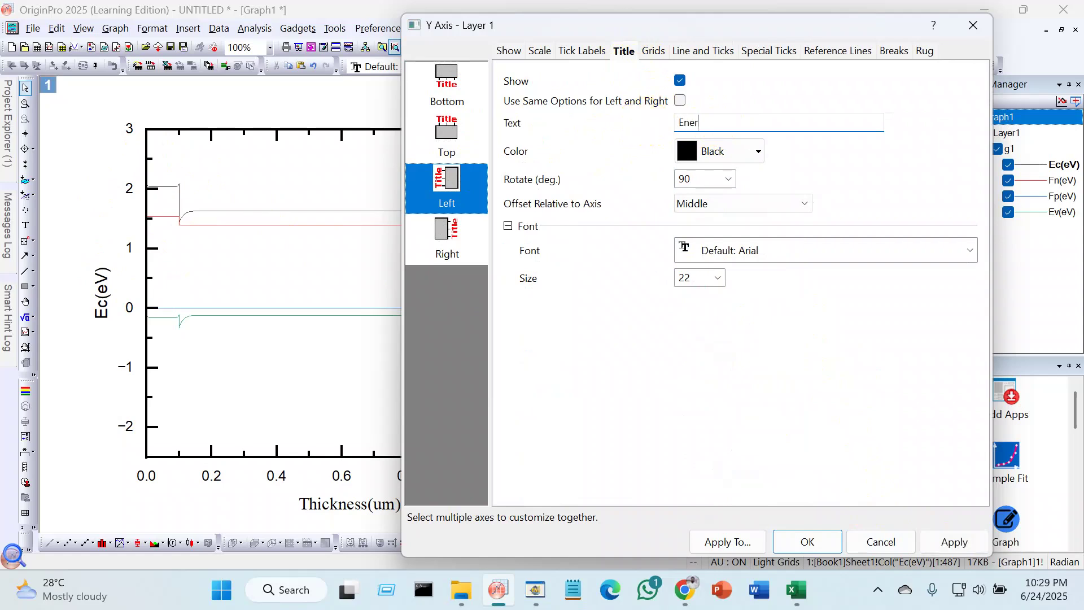
pyautogui.write('gy(eV)')
pyautogui.click(774, 250)
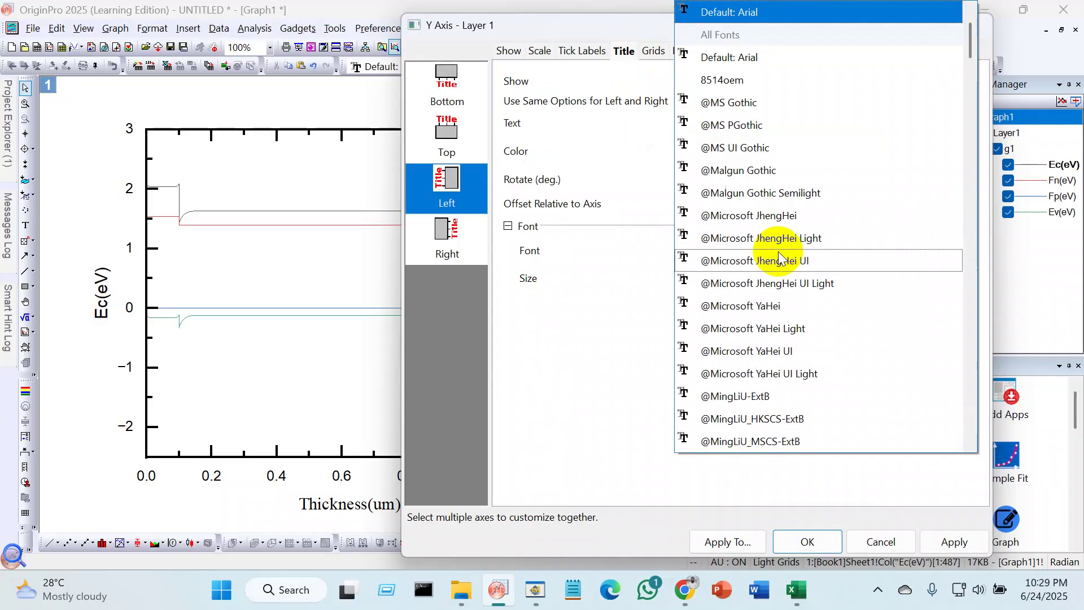
pyautogui.scroll(1, 781, 257)
pyautogui.click(754, 13)
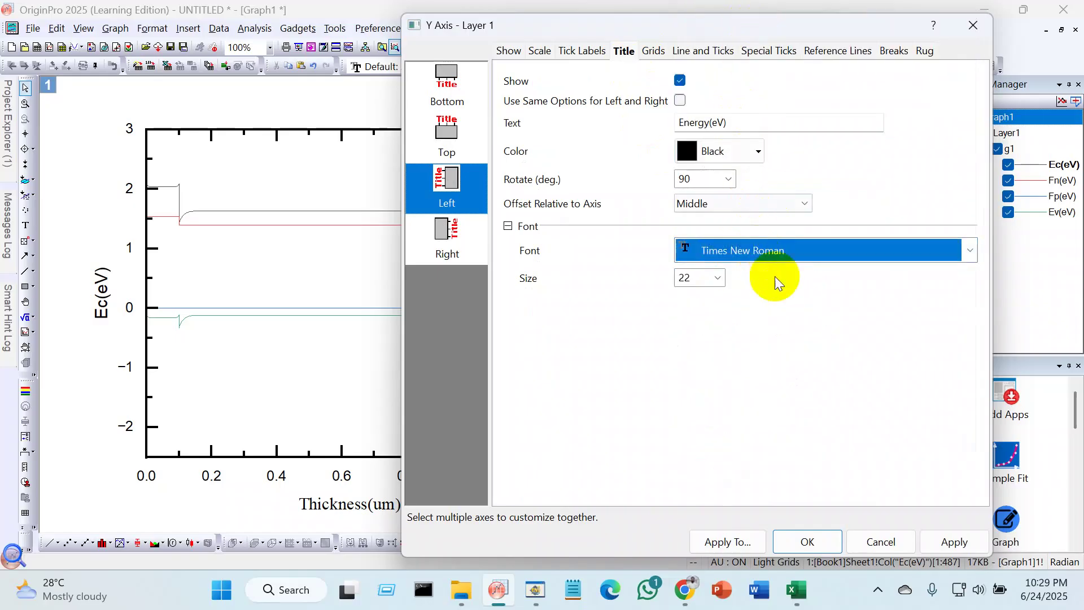
pyautogui.click(952, 539)
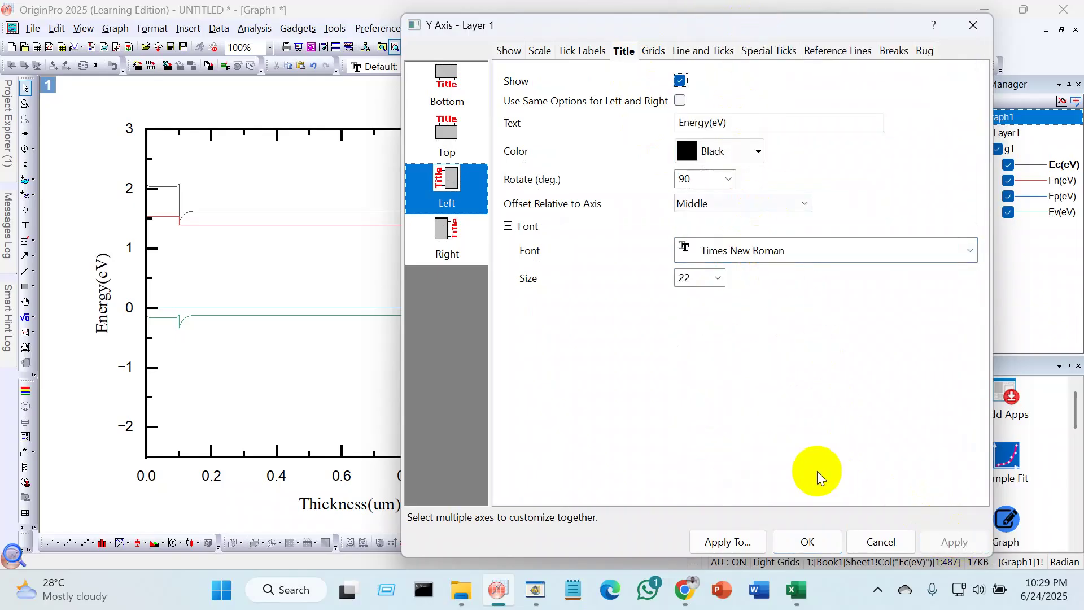
pyautogui.click(813, 541)
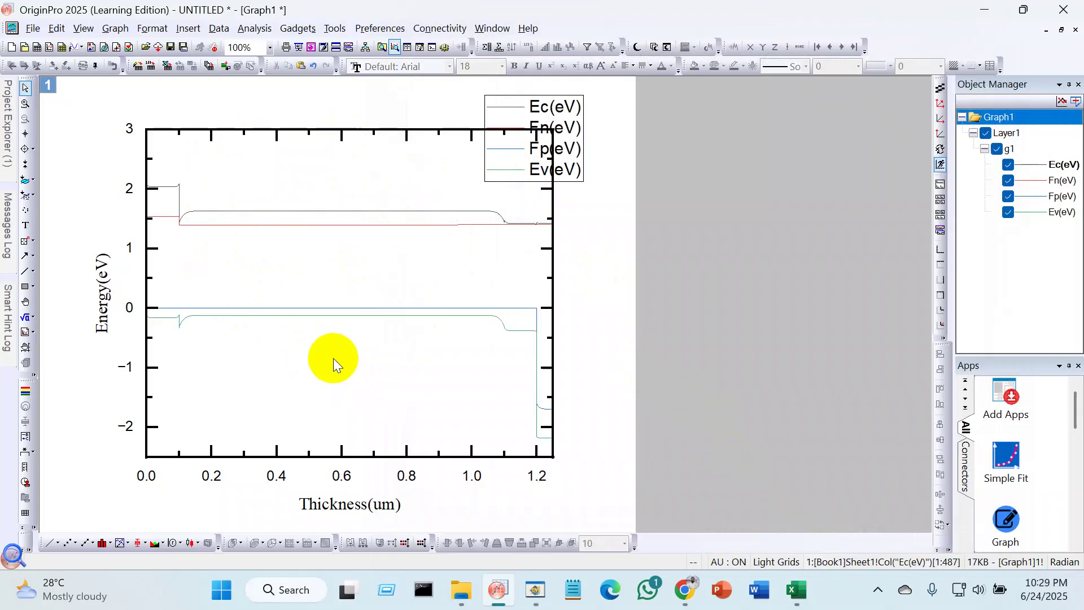
# Step: Set the line width of the grouped band curves to 3 in the plot details and apply it
pyautogui.doubleClick(331, 308)
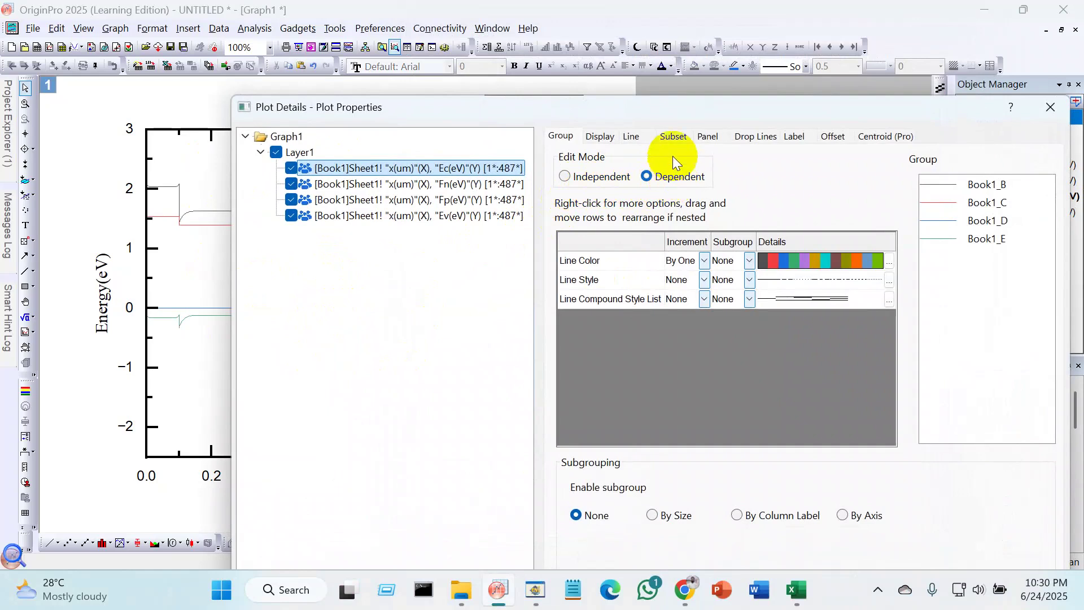
pyautogui.click(633, 137)
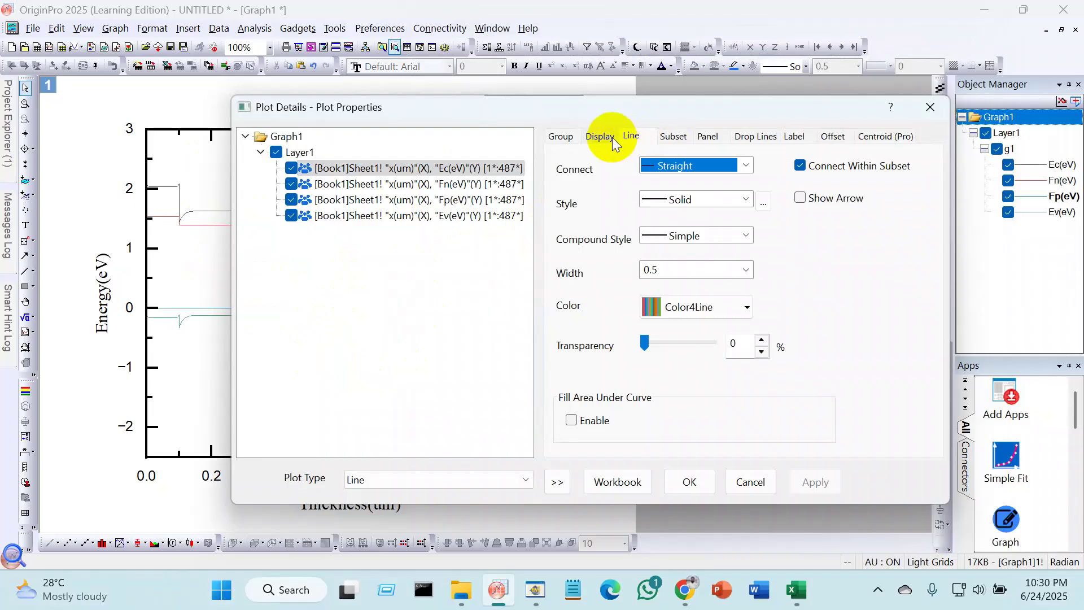
pyautogui.click(748, 269)
pyautogui.click(704, 356)
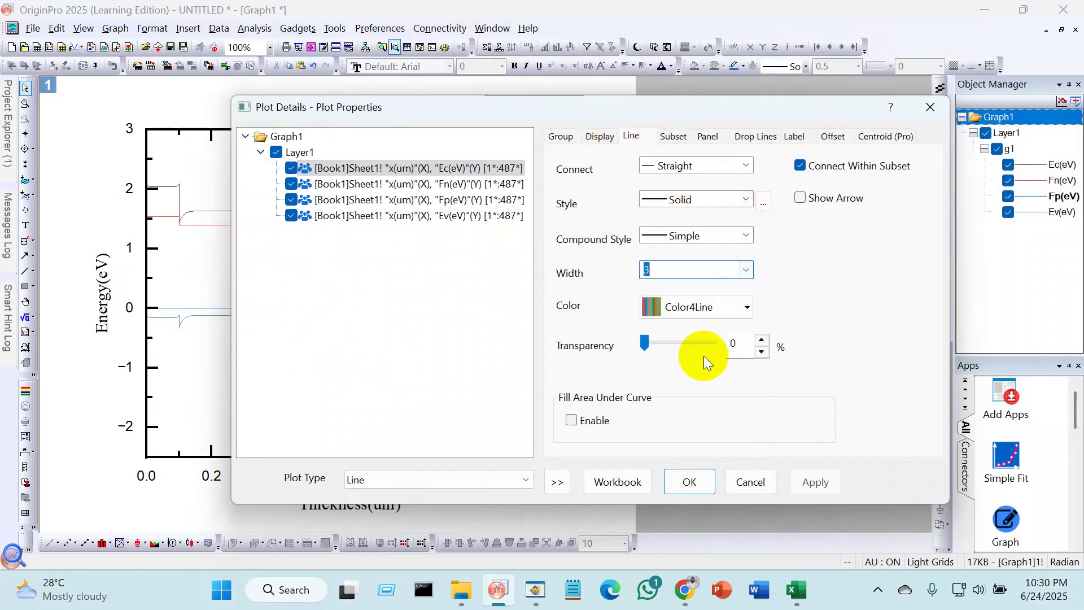
pyautogui.click(822, 484)
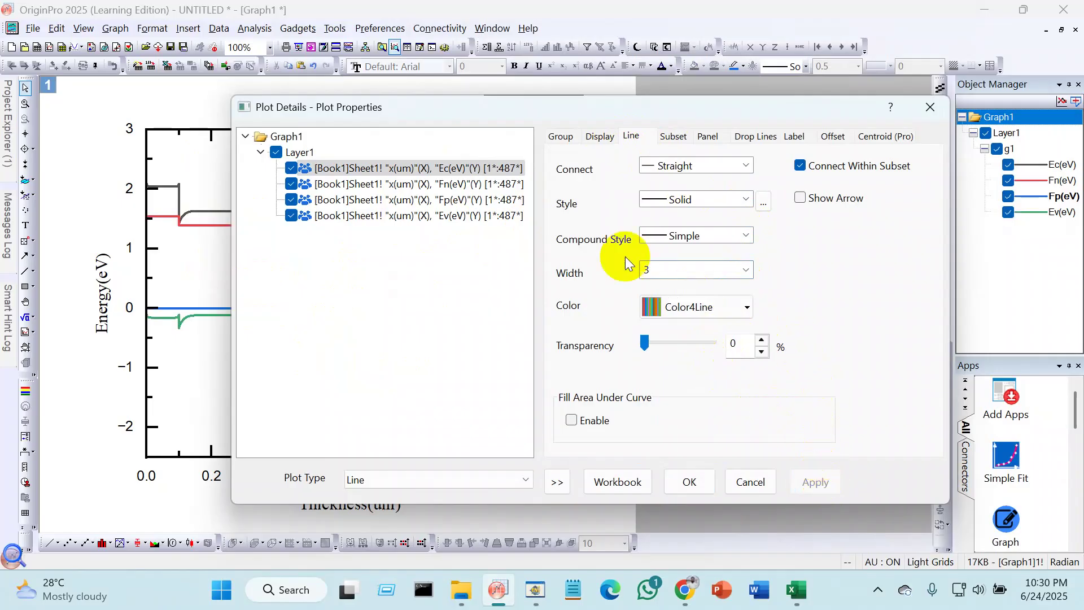
# Step: Switch the curve group's edit mode to Independent and open the line settings of the Ec(eV) curve
pyautogui.click(561, 137)
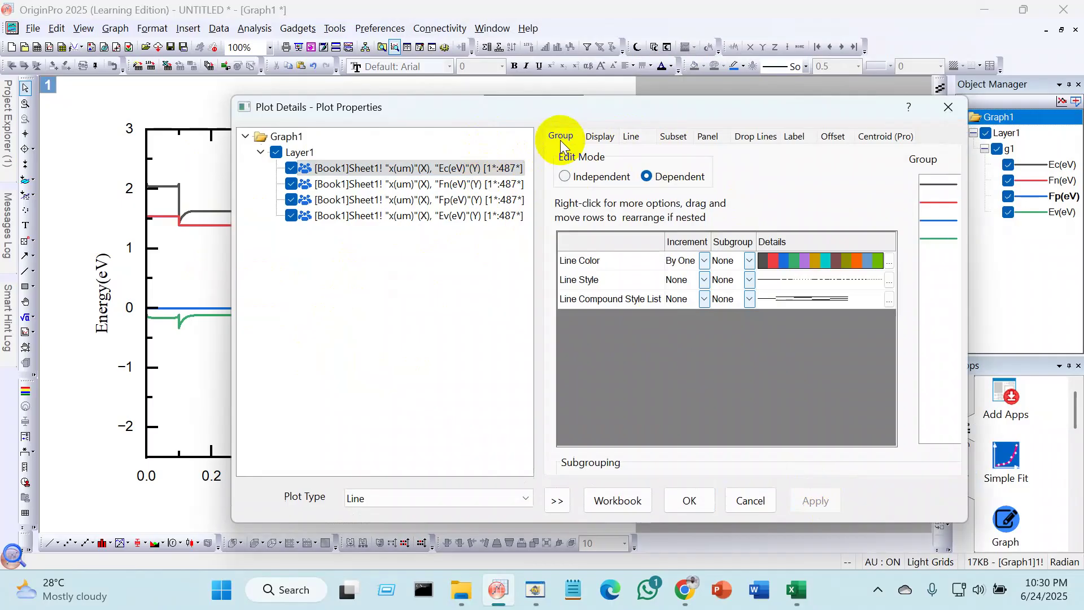
pyautogui.click(566, 176)
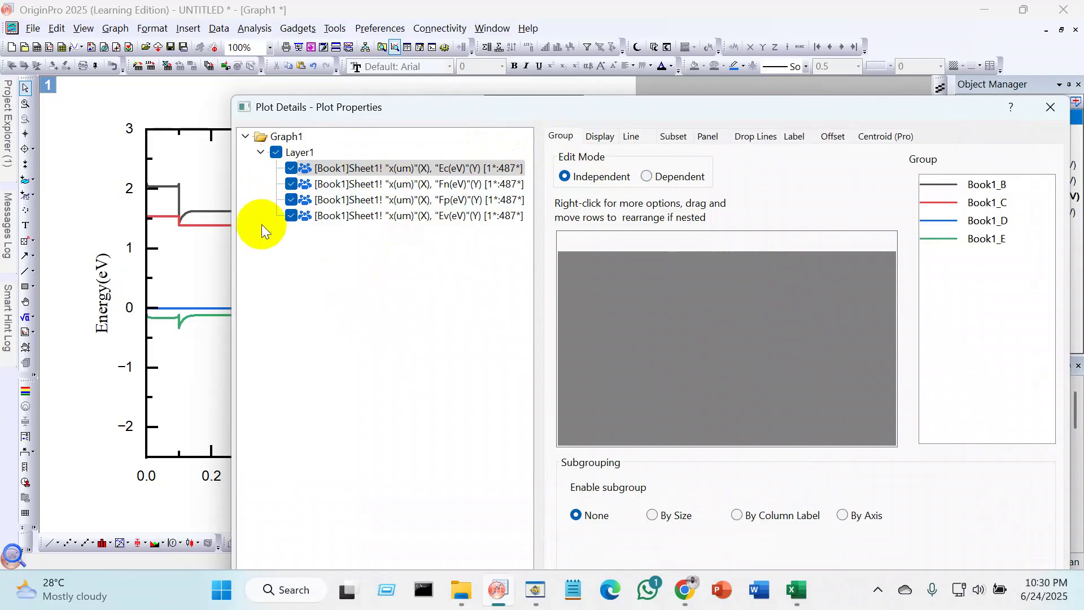
pyautogui.click(363, 170)
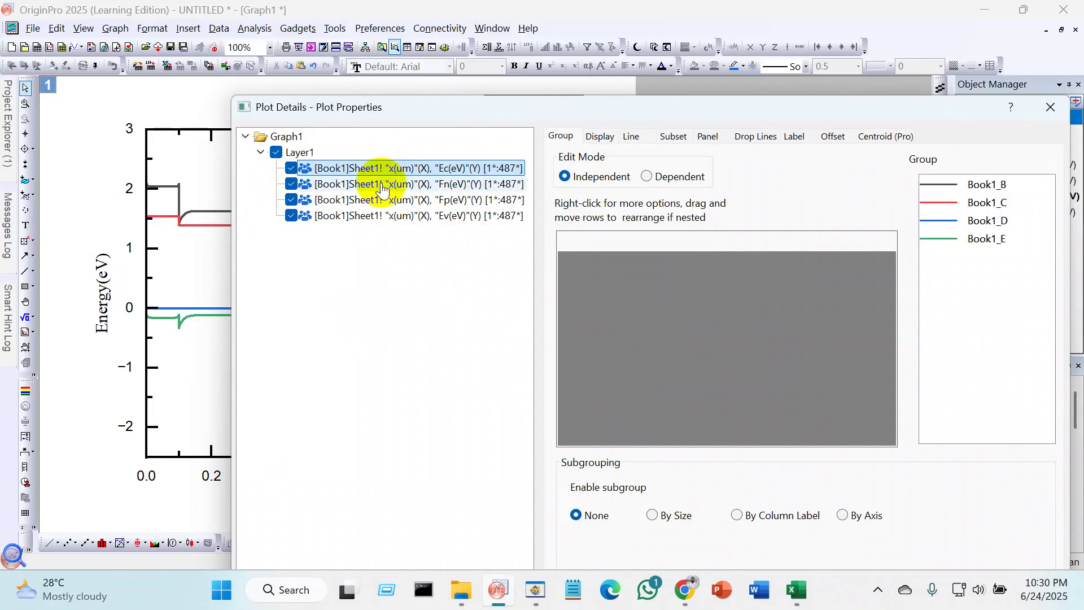
pyautogui.click(607, 138)
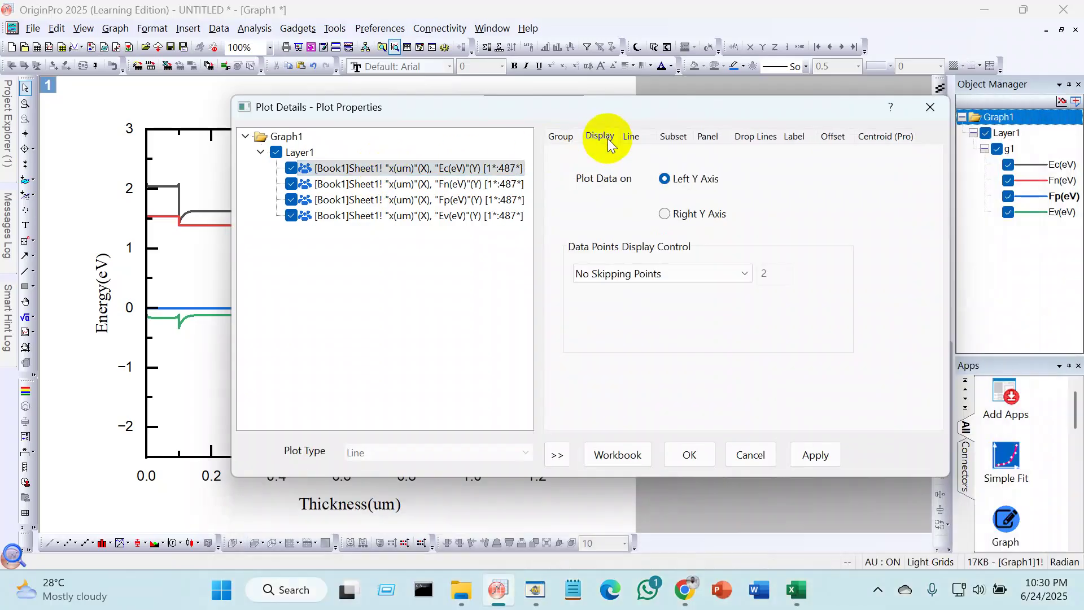
pyautogui.click(637, 137)
pyautogui.click(672, 136)
pyautogui.click(637, 139)
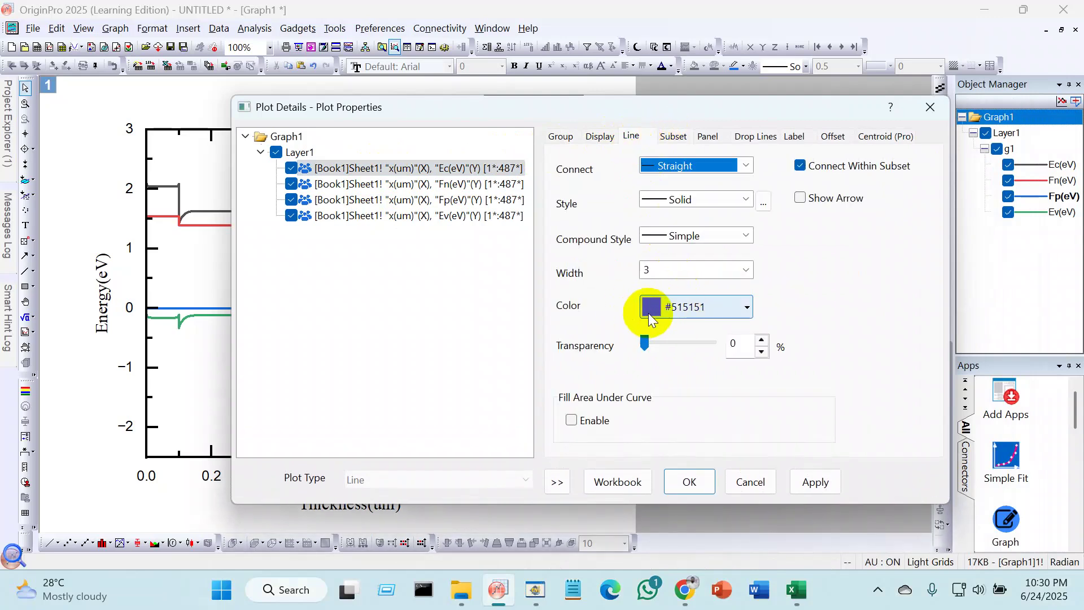
pyautogui.click(391, 172)
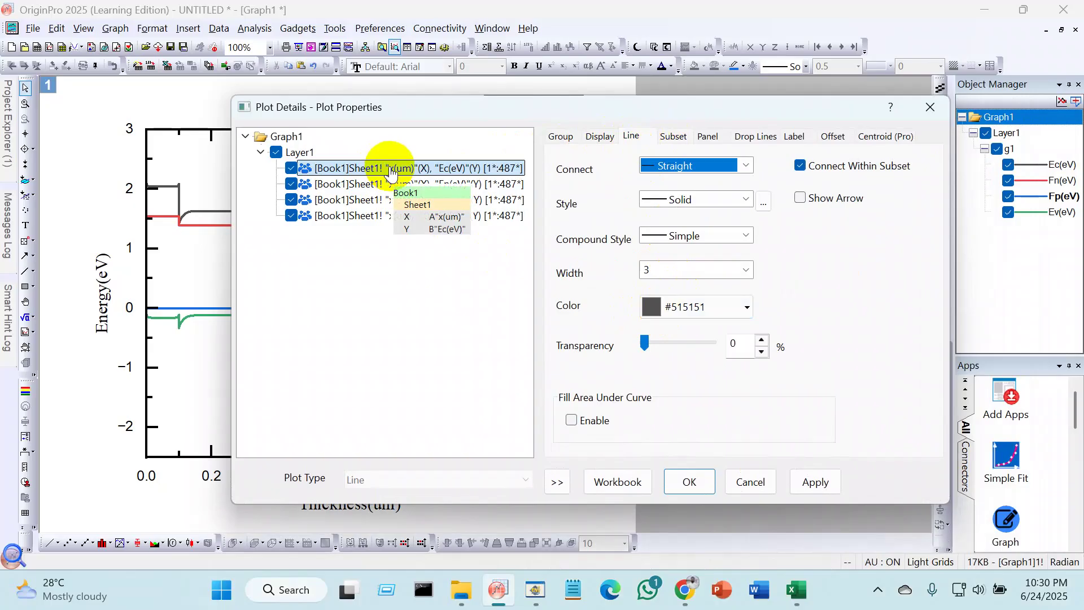
# Step: Set the line style of the Fn(eV) curve to Dash and apply it
pyautogui.click(342, 187)
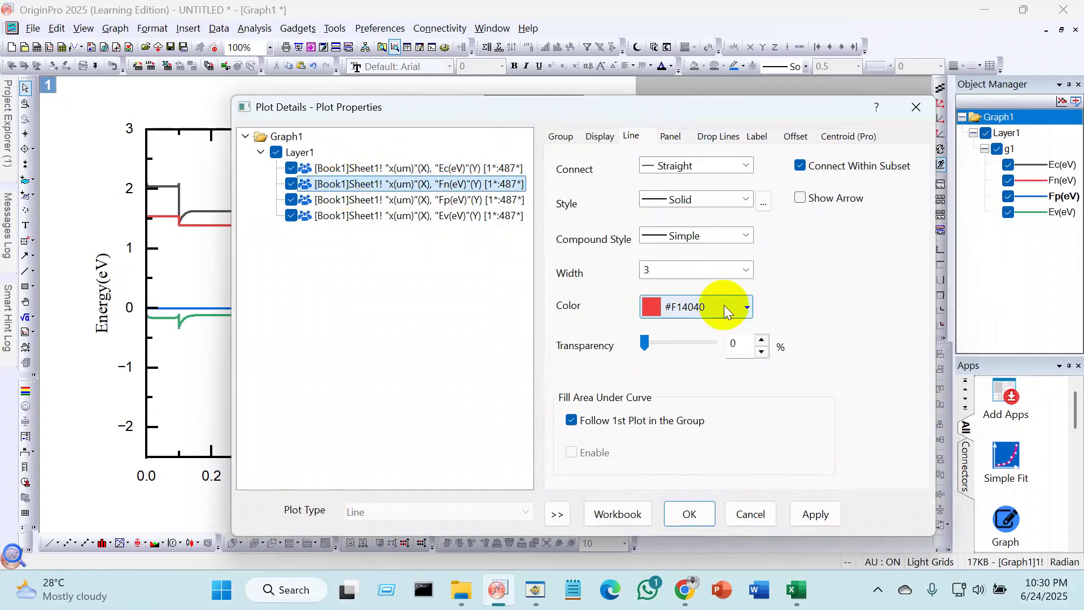
pyautogui.click(726, 310)
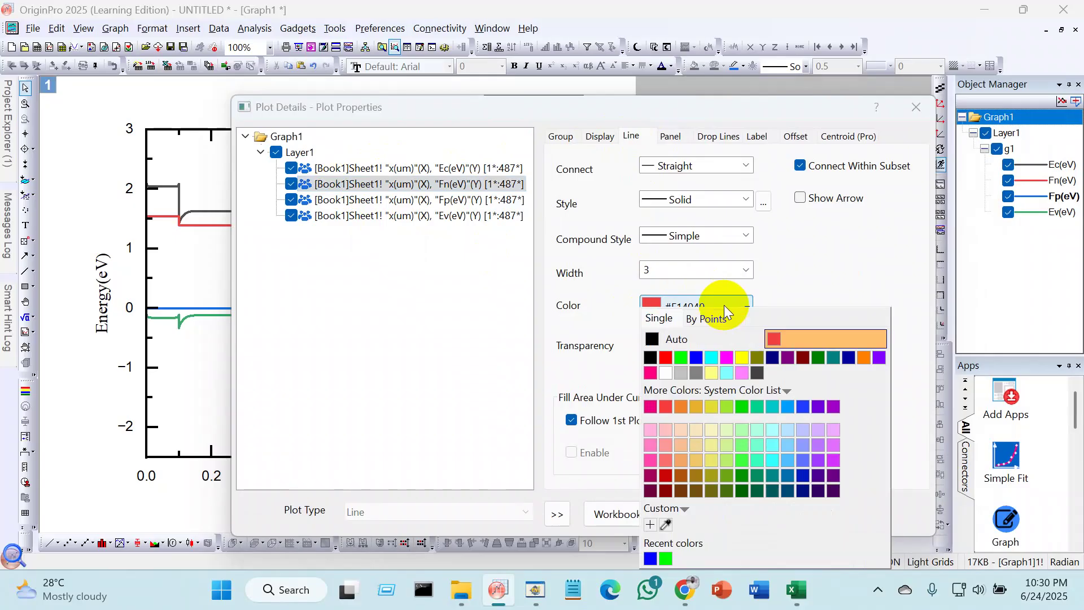
pyautogui.click(740, 164)
pyautogui.click(796, 235)
pyautogui.click(731, 203)
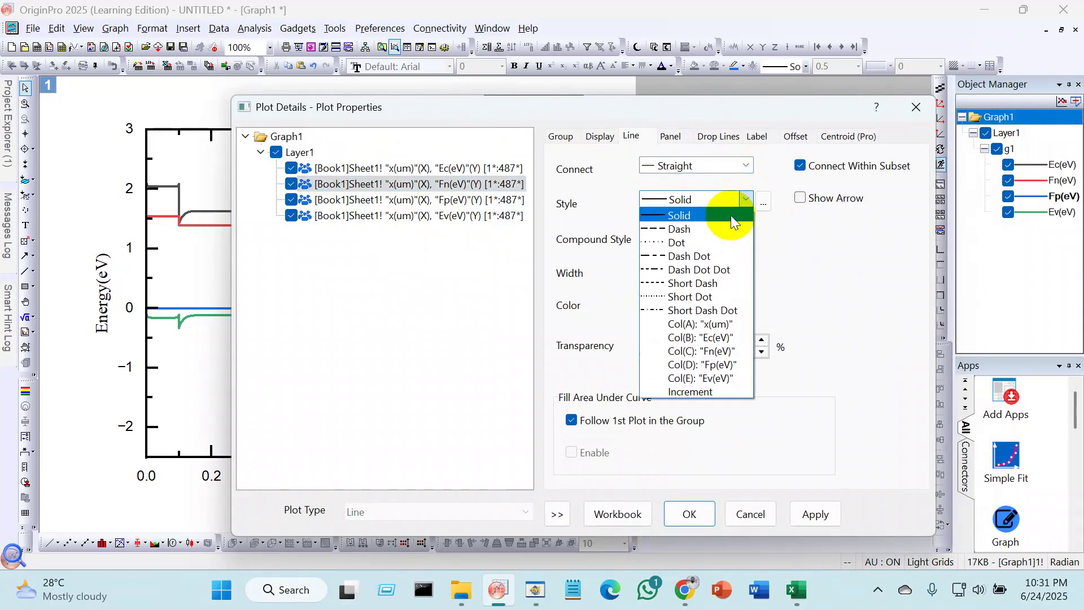
pyautogui.click(700, 229)
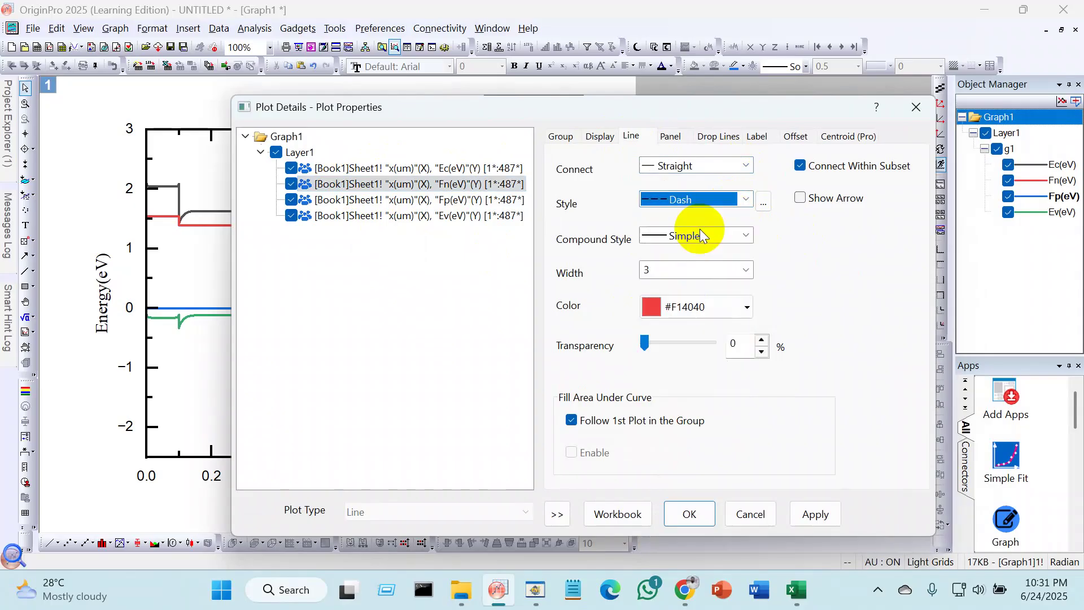
pyautogui.click(810, 517)
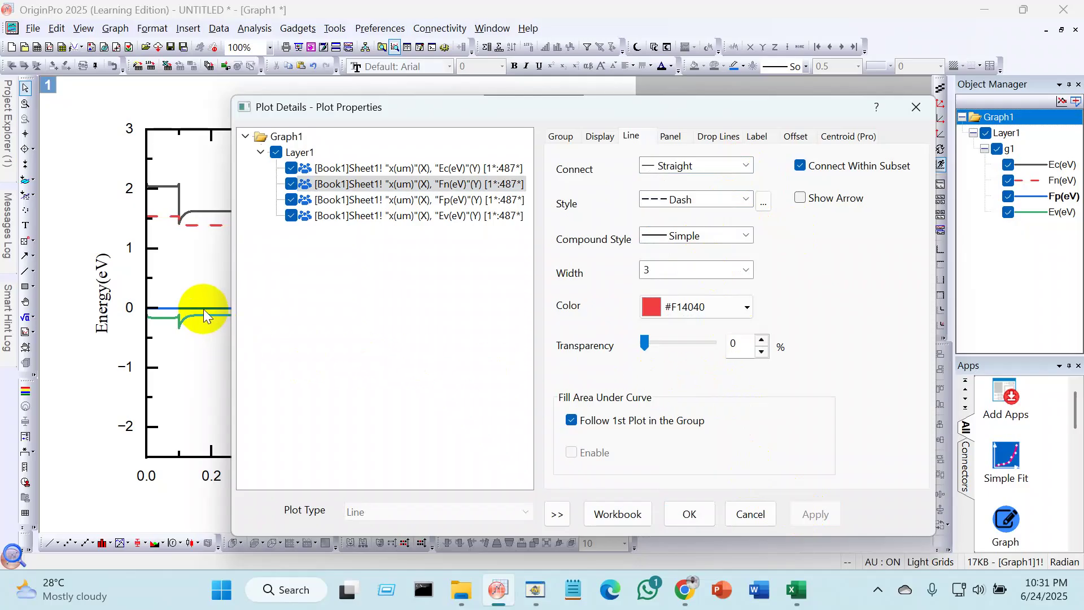
# Step: Set the line style of the Fp(eV) curve to Dash, apply it, and close the plot details
pyautogui.click(412, 202)
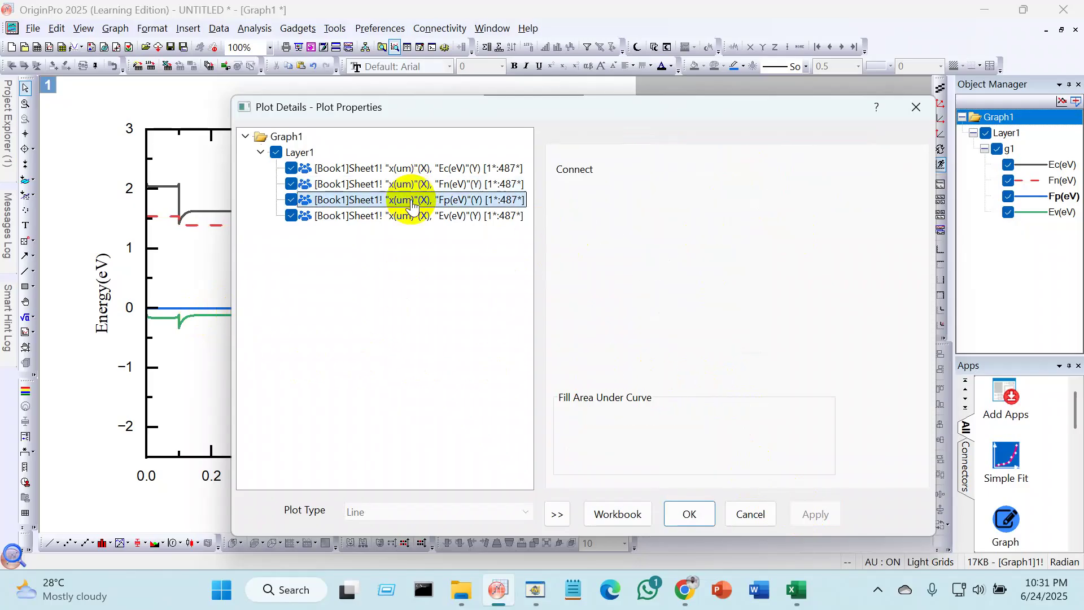
pyautogui.click(741, 202)
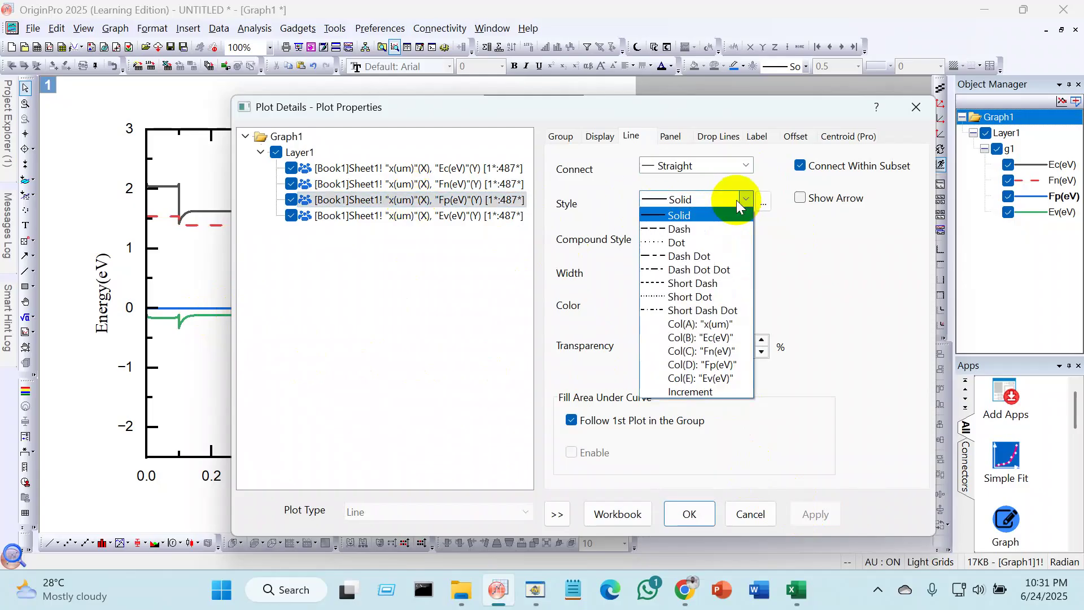
pyautogui.click(717, 231)
pyautogui.click(823, 505)
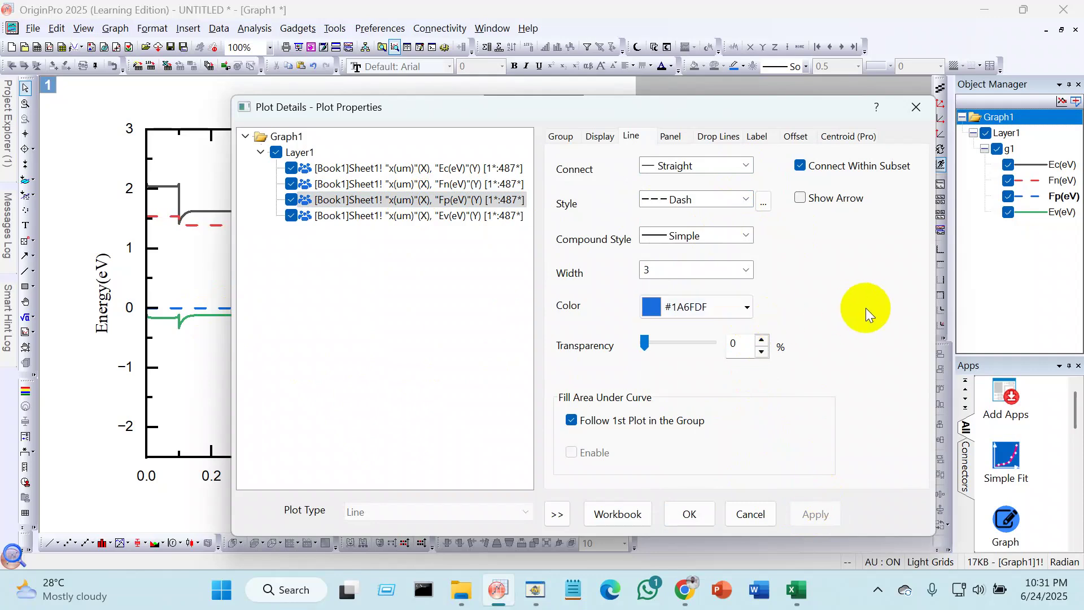
pyautogui.click(691, 514)
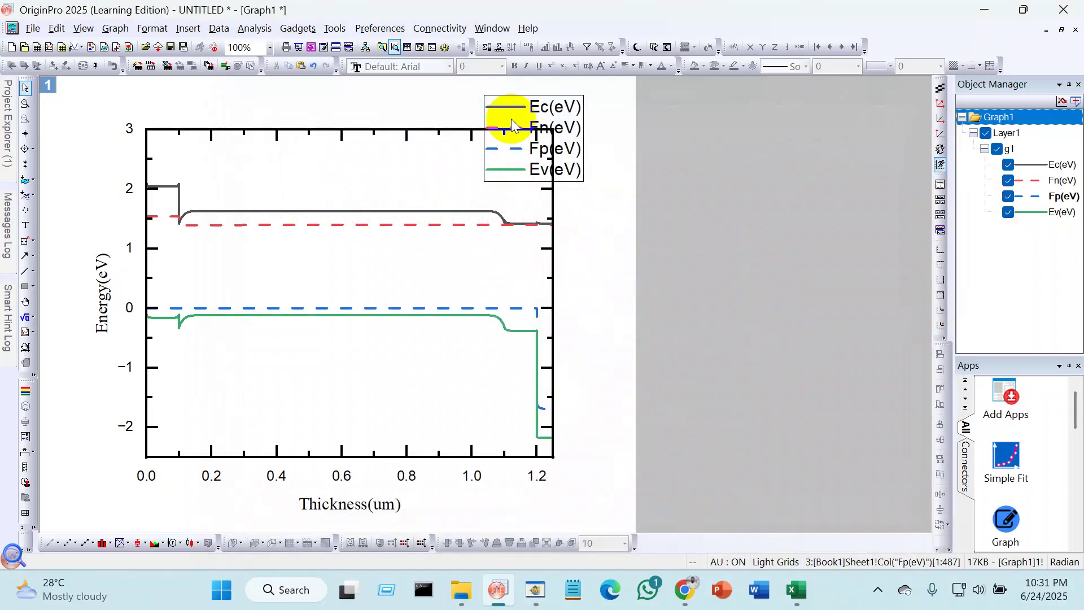
# Step: Move the legend from the plot's upper corner into the upper part of the plot area
pyautogui.click(507, 97)
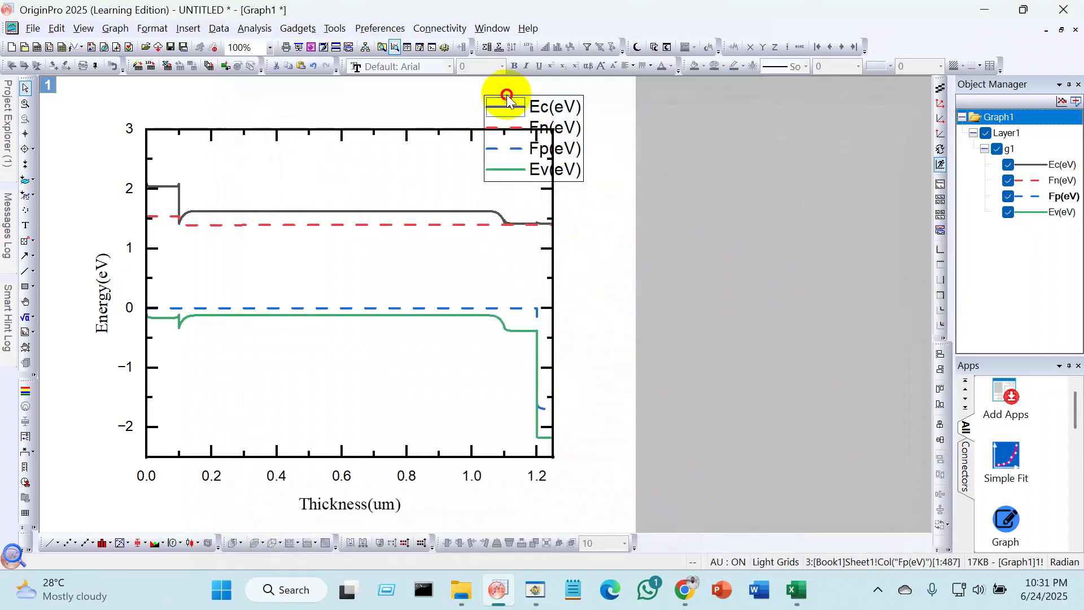
pyautogui.click(513, 96)
pyautogui.click(510, 102)
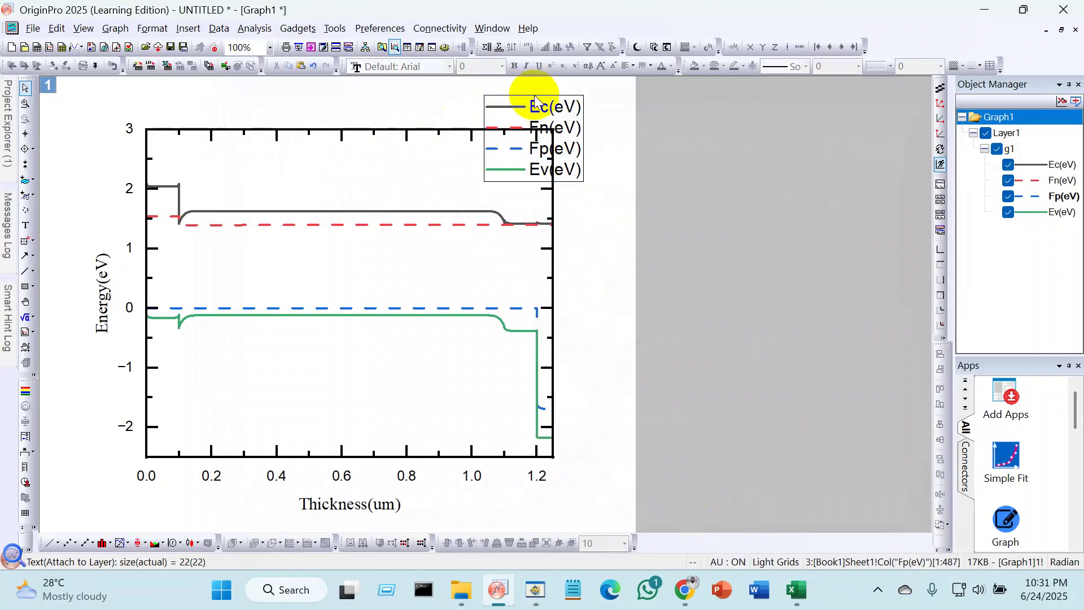
pyautogui.click(502, 119)
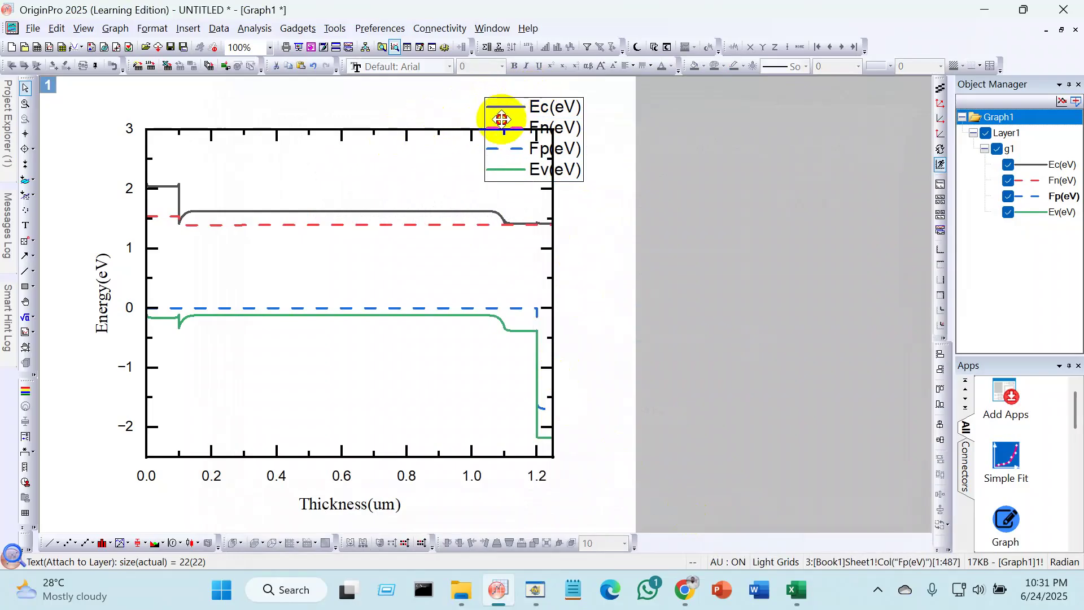
pyautogui.click(511, 102)
pyautogui.moveTo(529, 100); pyautogui.dragTo(295, 141)
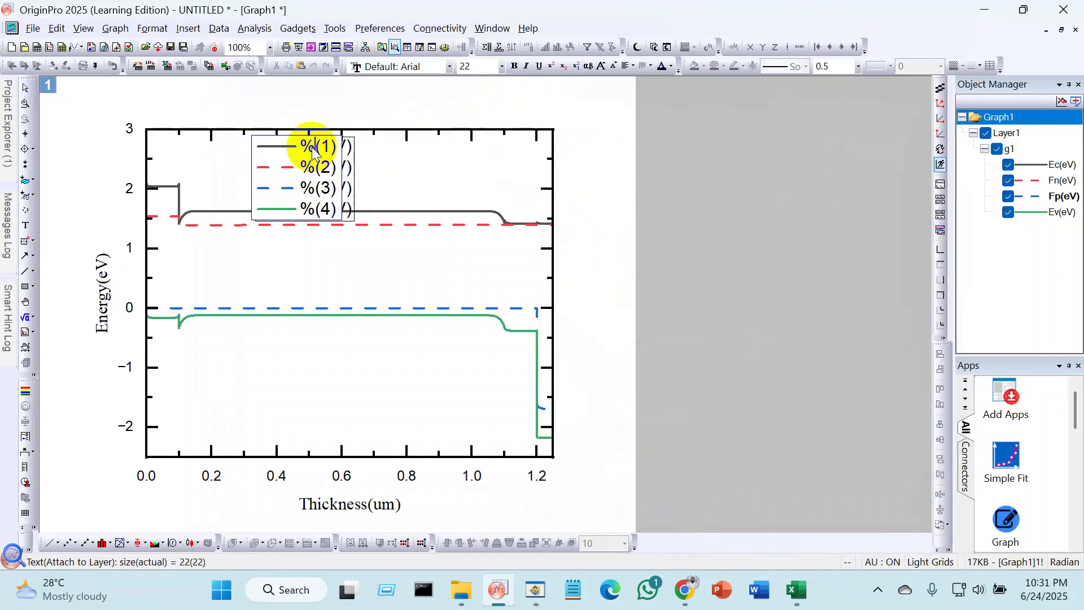
# Step: Remove the line breaks between the legend entries so that all four curves are listed in one row
pyautogui.click(262, 168)
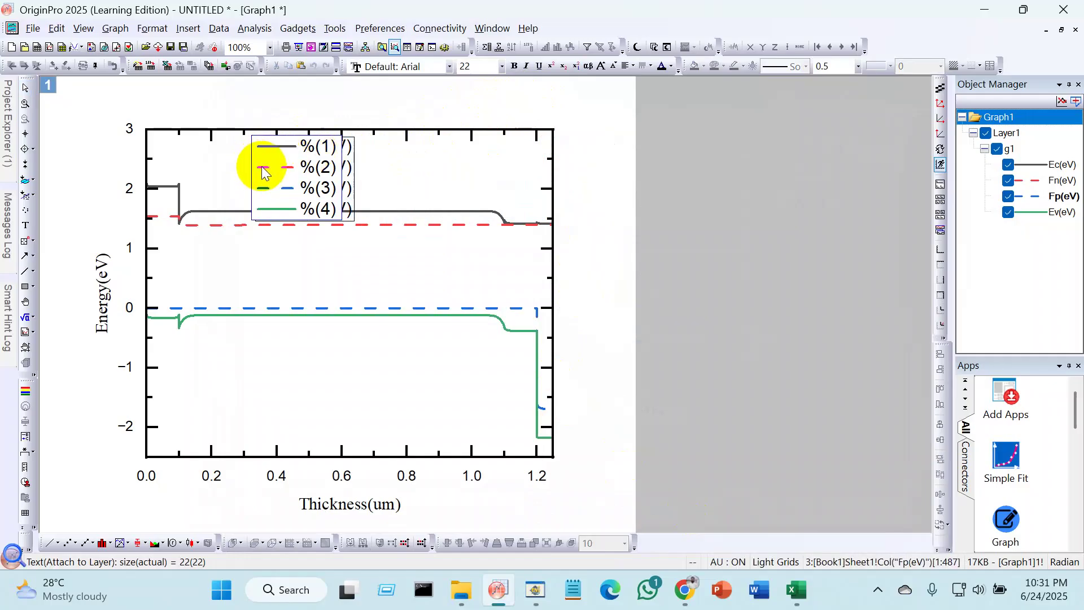
pyautogui.press('BackSpace')
pyautogui.click(257, 168)
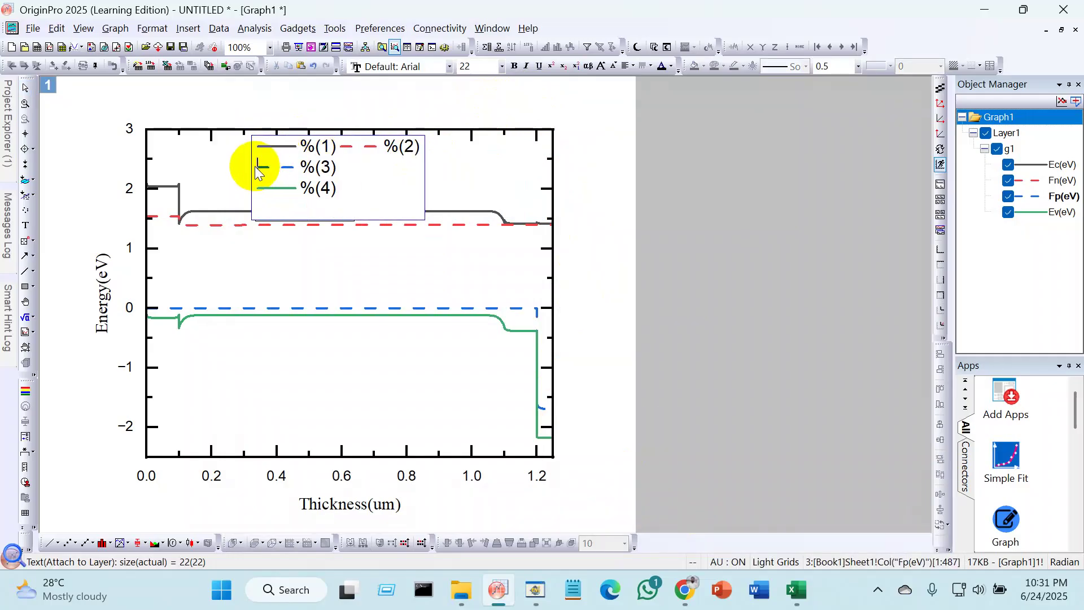
pyautogui.press('BackSpace')
pyautogui.click(256, 167)
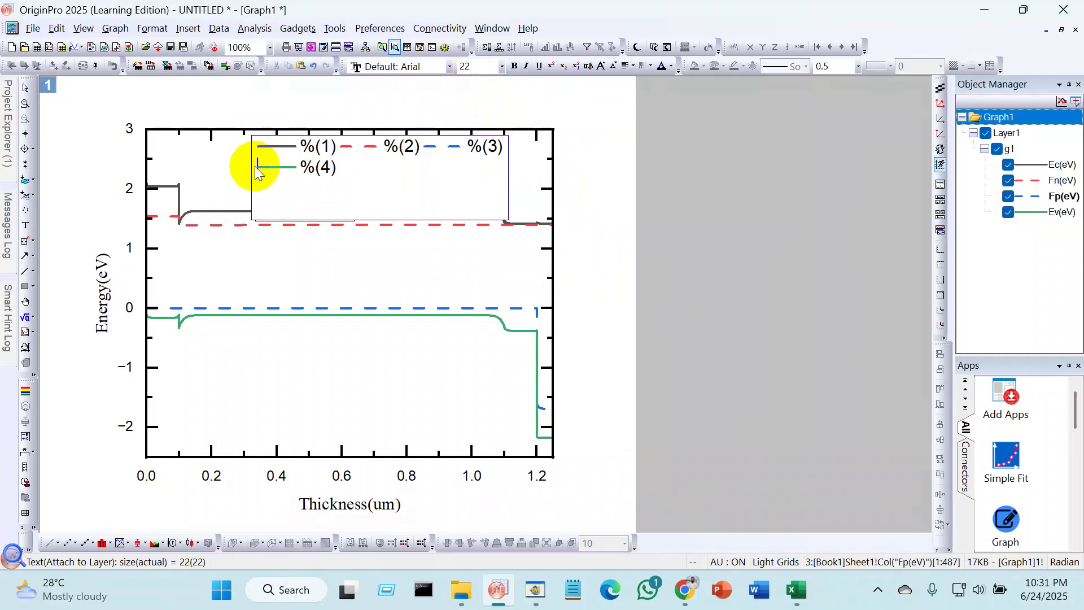
pyautogui.press('BackSpace')
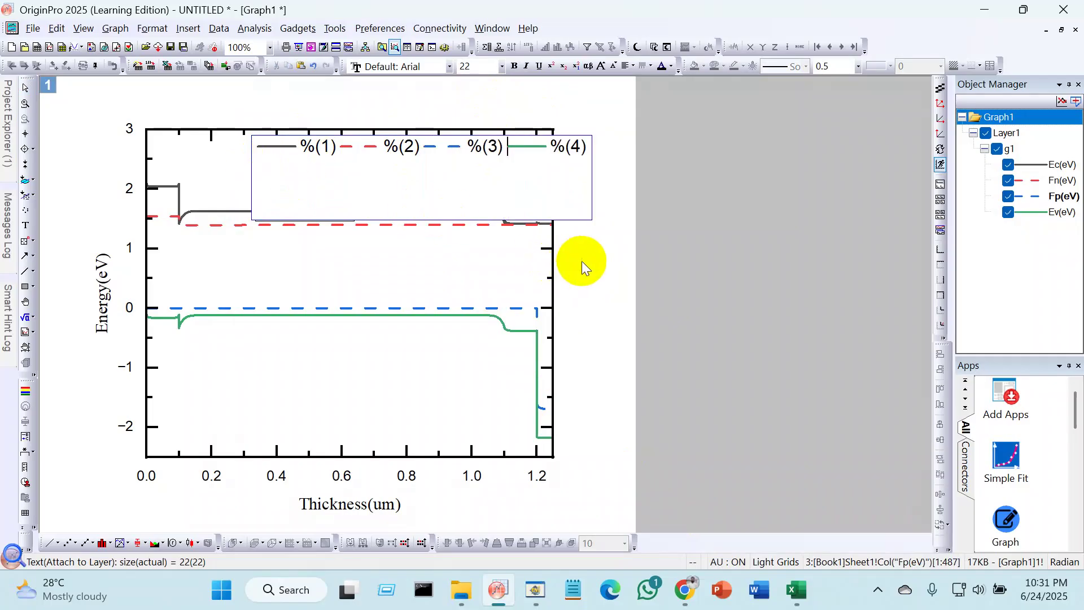
pyautogui.click(583, 260)
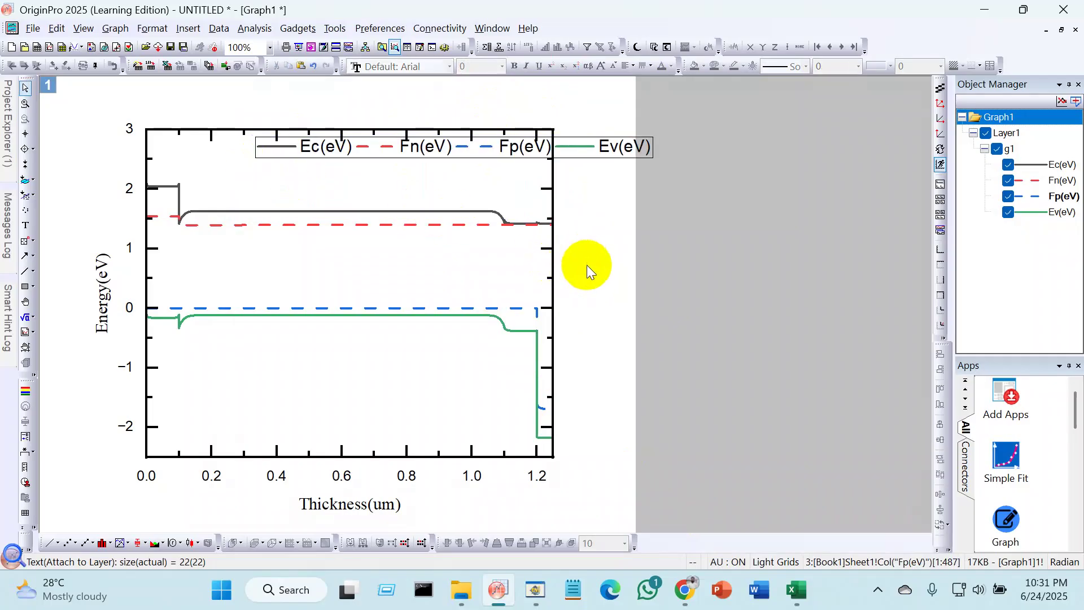
# Step: Reposition the one-row legend so it fits inside the plot frame, just below the upper axis line
pyautogui.click(545, 146)
pyautogui.moveTo(535, 145); pyautogui.dragTo(423, 145)
pyautogui.click(607, 186)
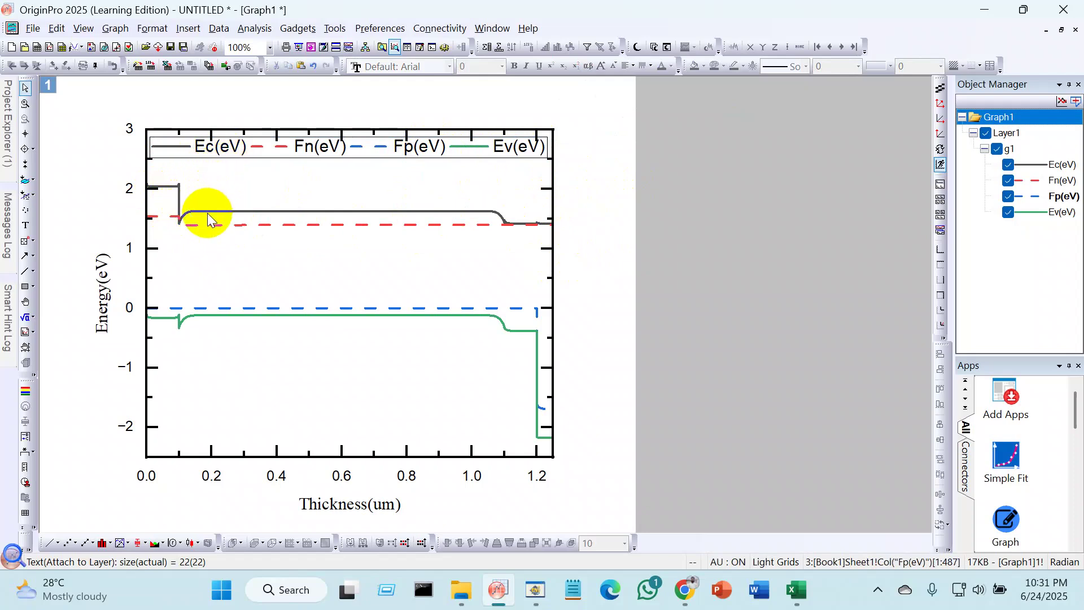
# Step: Add the text label "2.20ev" between the Ec and Ev curves in the first layer, near 1 eV
pyautogui.moveTo(232, 217)
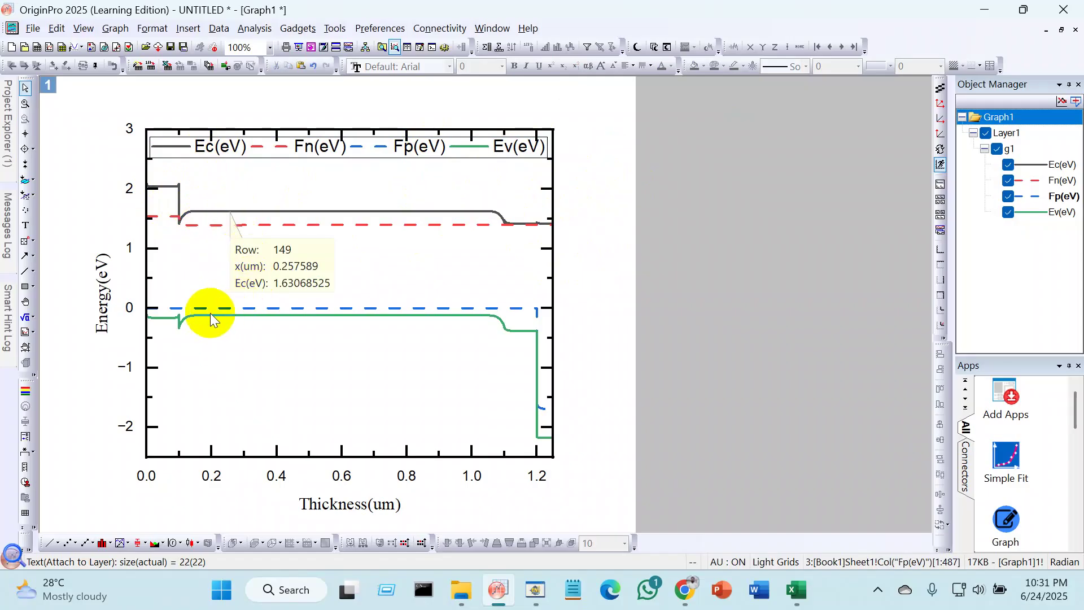
pyautogui.moveTo(168, 316)
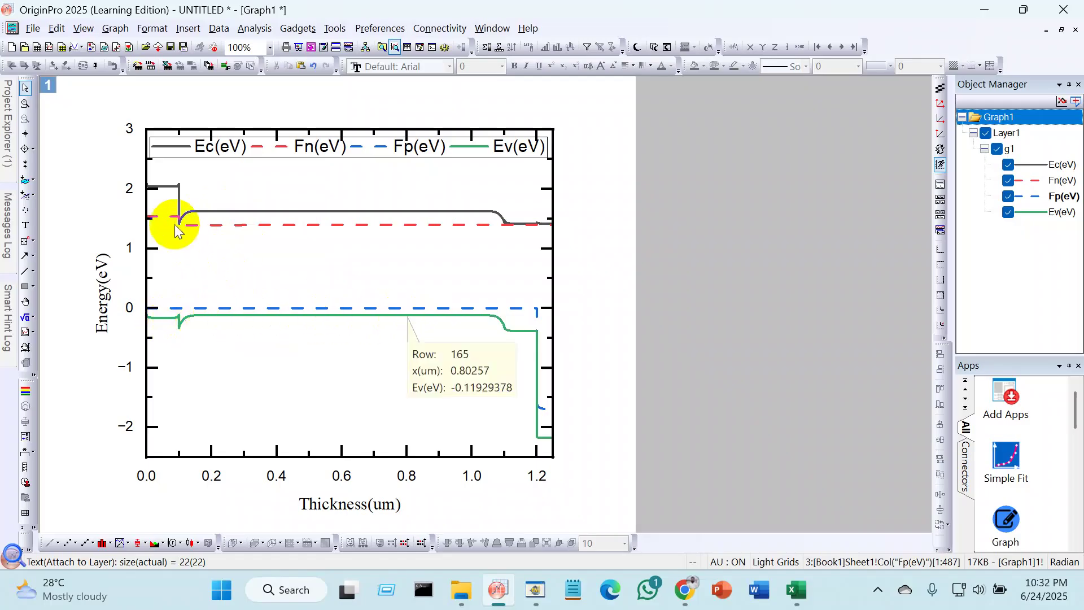
pyautogui.moveTo(192, 224)
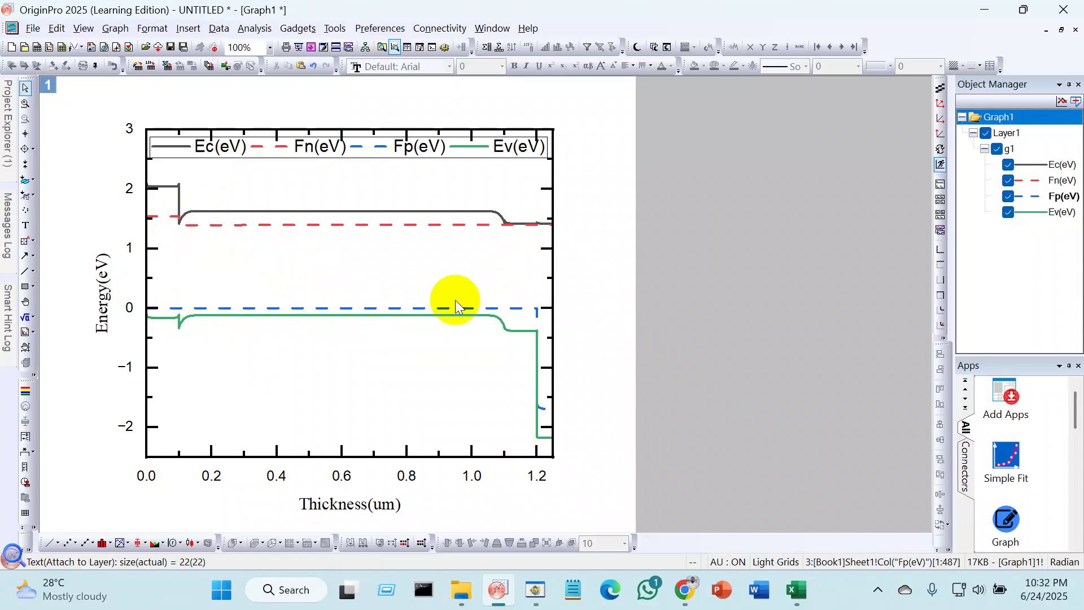
pyautogui.click(25, 227)
pyautogui.click(164, 255)
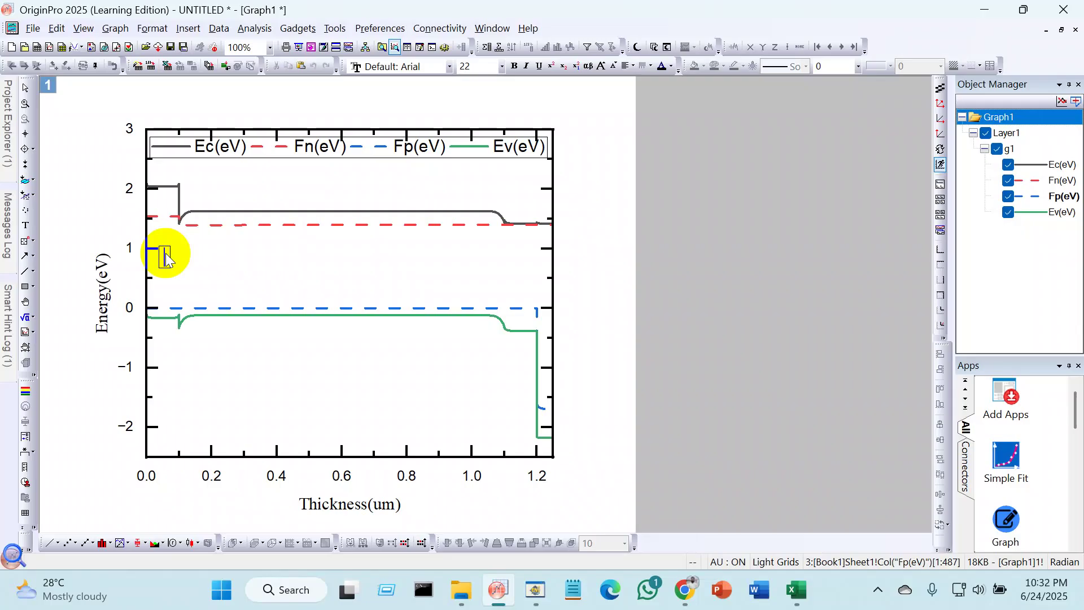
pyautogui.write('0.20ev')
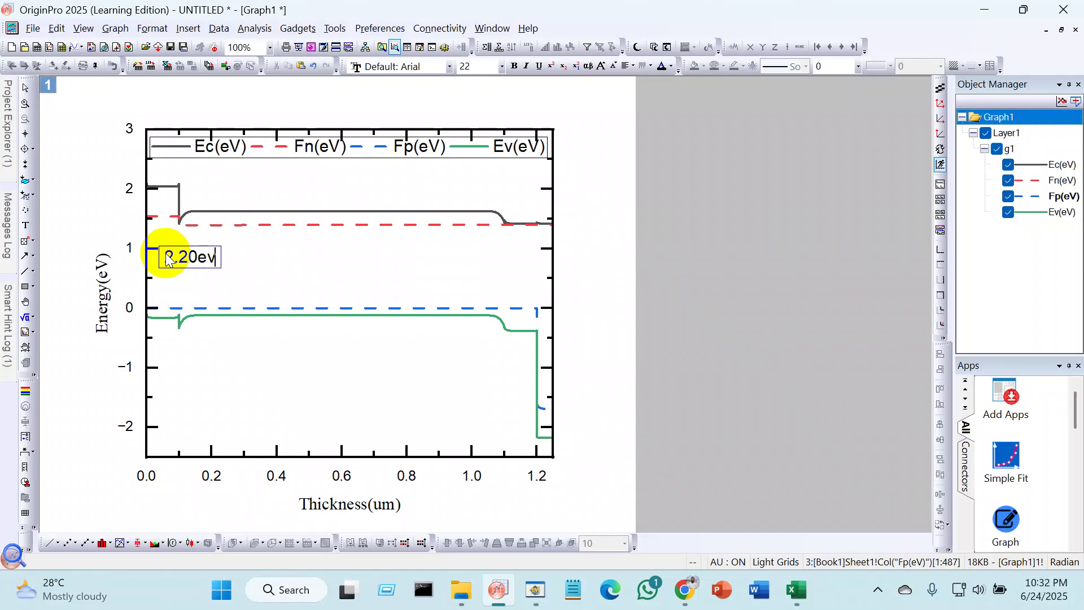
pyautogui.click(271, 252)
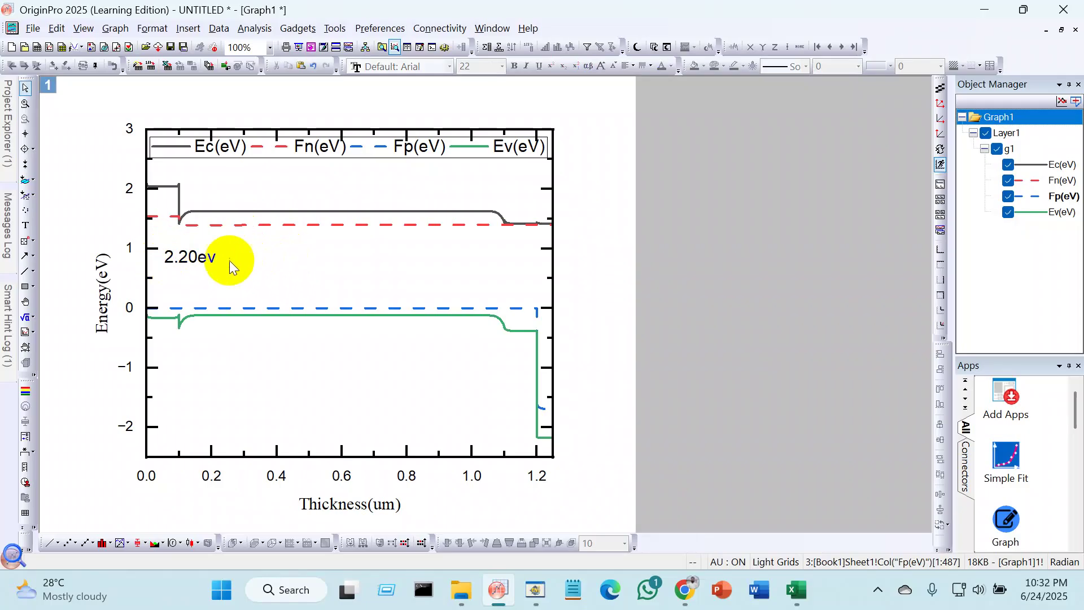
# Step: Set the font size of the 2.20ev label to 12
pyautogui.click(185, 257)
pyautogui.doubleClick(189, 261)
pyautogui.doubleClick(179, 261)
pyautogui.click(179, 261)
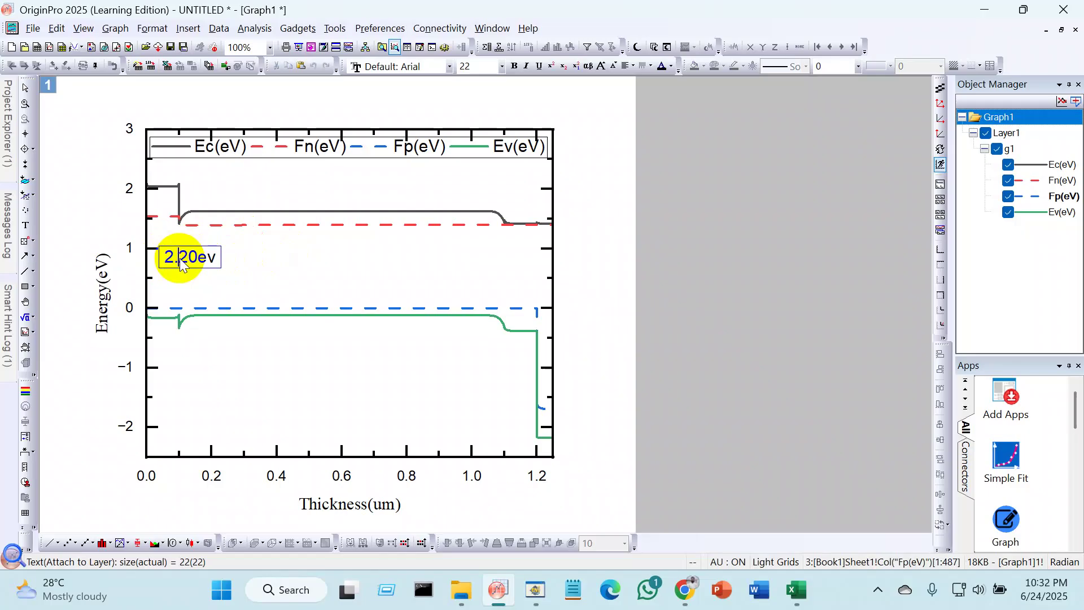
pyautogui.tripleClick(186, 263)
pyautogui.click(357, 142)
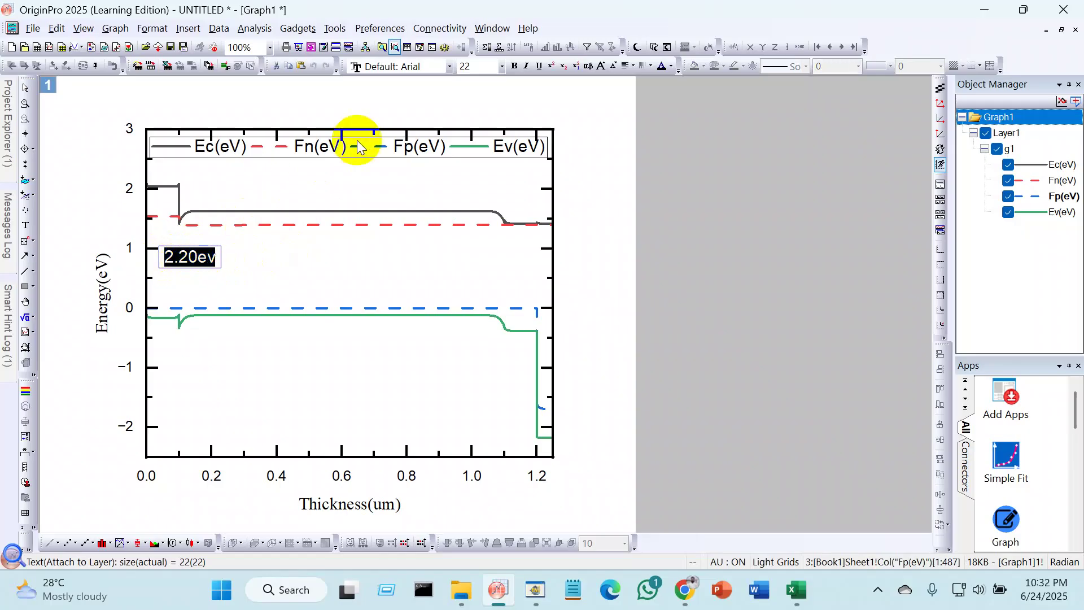
pyautogui.click(501, 67)
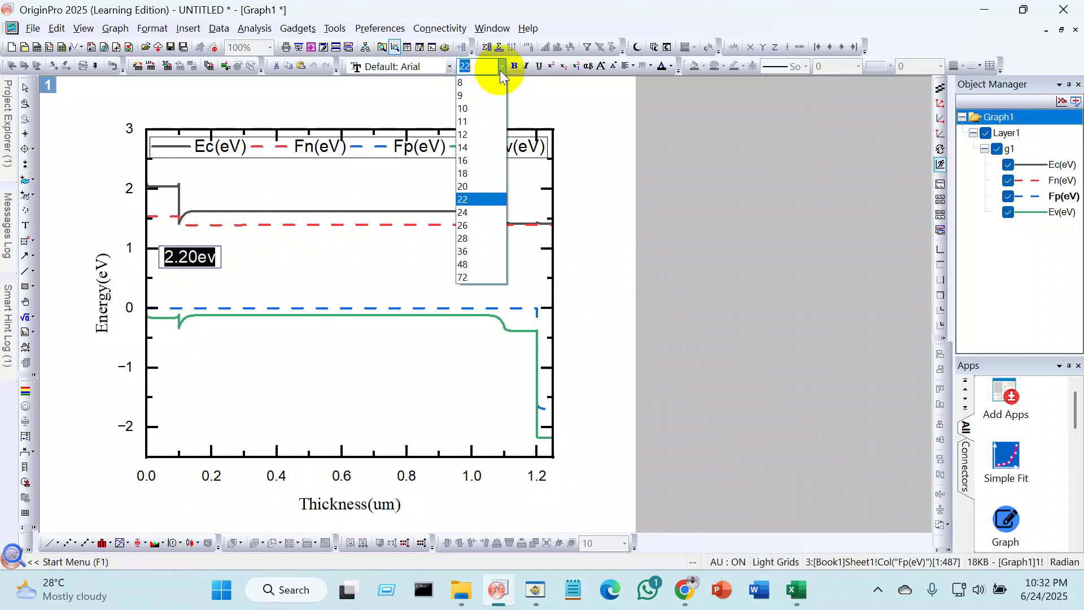
pyautogui.click(476, 136)
pyautogui.click(301, 266)
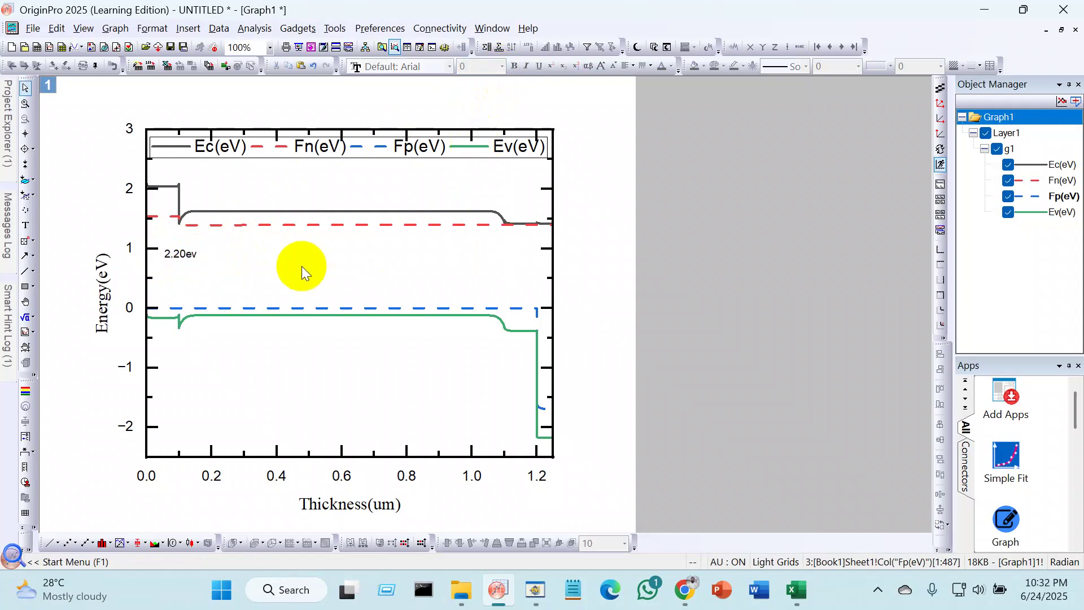
# Step: Shrink the 2.20ev label slightly and move it to the middle of the first layer's band gap
pyautogui.click(185, 256)
pyautogui.moveTo(198, 265); pyautogui.dragTo(182, 257)
pyautogui.click(175, 255)
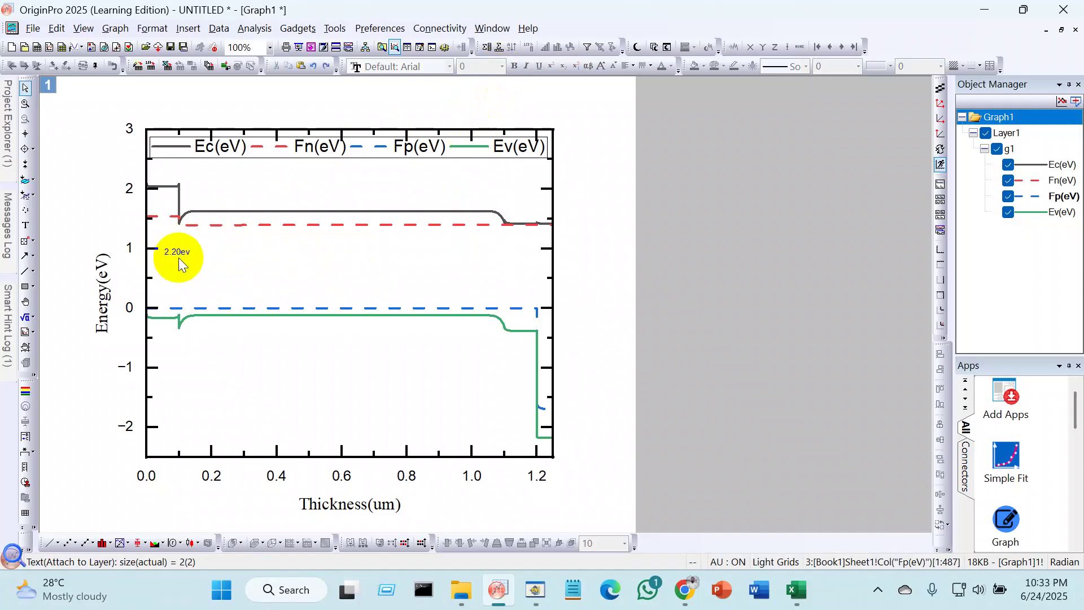
pyautogui.click(177, 255)
pyautogui.moveTo(175, 252); pyautogui.dragTo(167, 268)
pyautogui.click(215, 259)
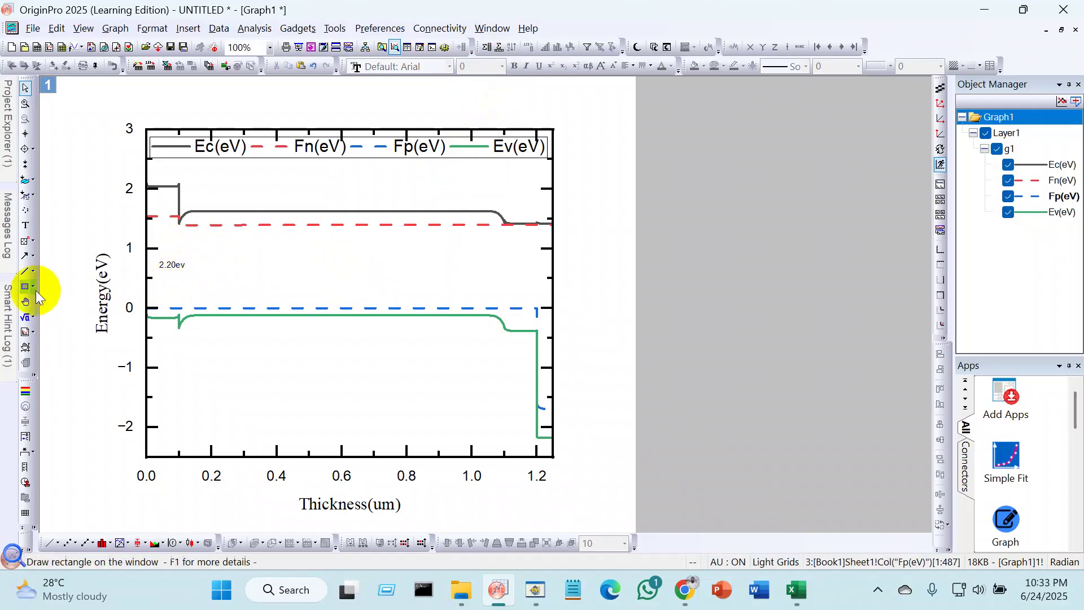
# Step: Draw two arrows from the 2.20ev label, one up to the Ec curve and one down to the Ev curve
pyautogui.click(25, 255)
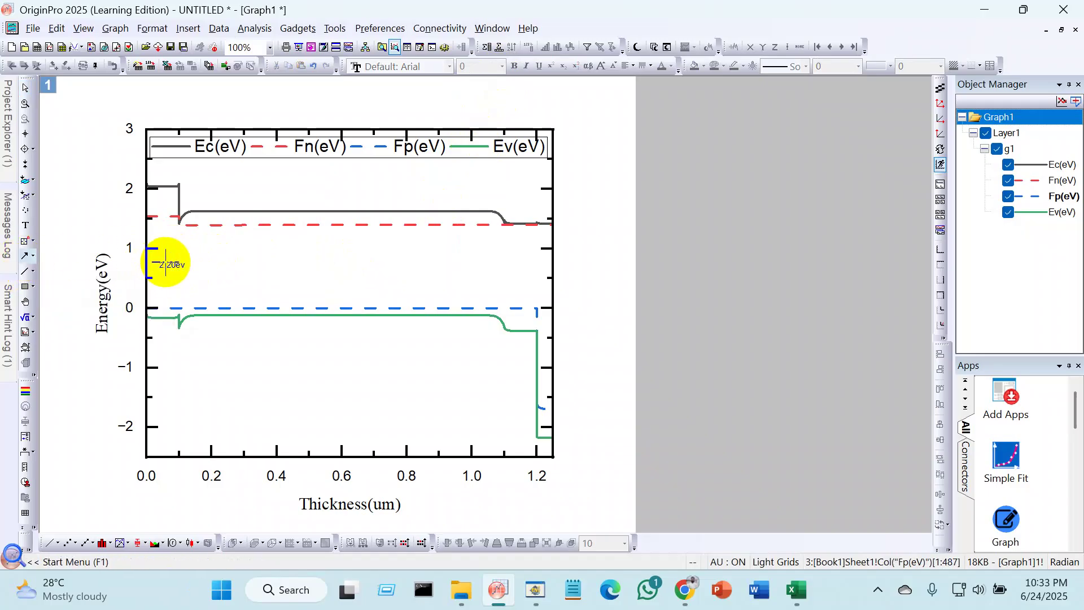
pyautogui.moveTo(166, 234); pyautogui.dragTo(166, 188)
pyautogui.click(24, 255)
pyautogui.moveTo(169, 266); pyautogui.dragTo(164, 317)
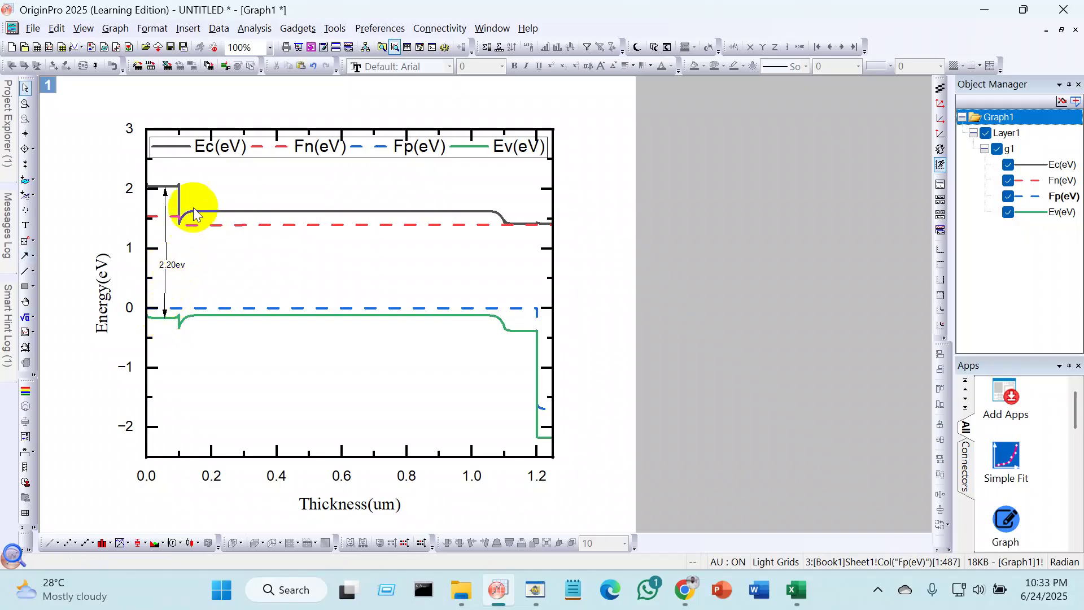
# Step: Set the line width of the upper band gap arrow to 2 and apply it
pyautogui.click(166, 230)
pyautogui.doubleClick(166, 231)
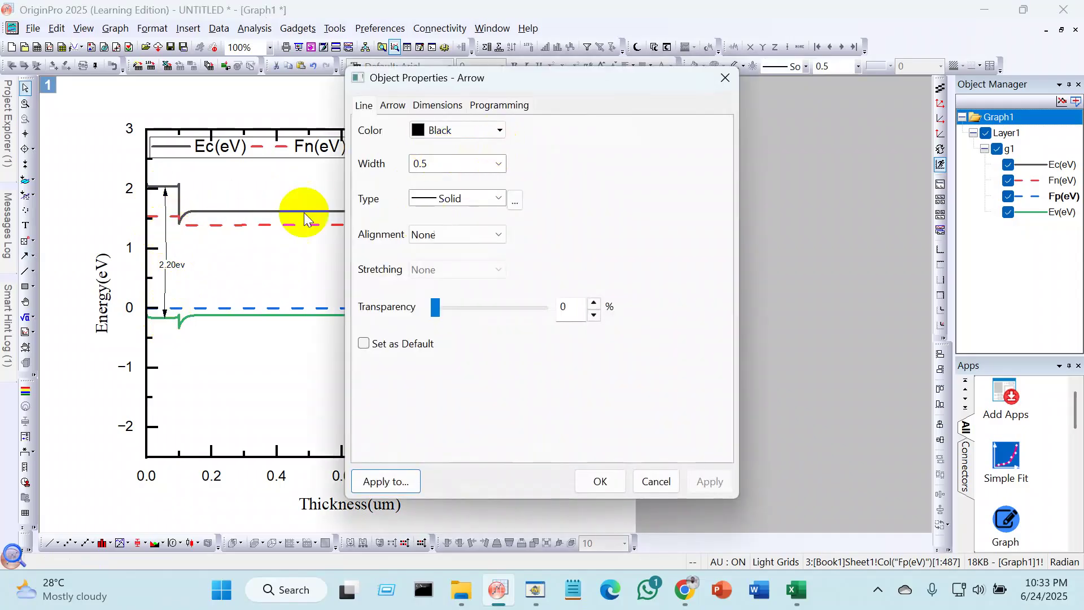
pyautogui.click(499, 165)
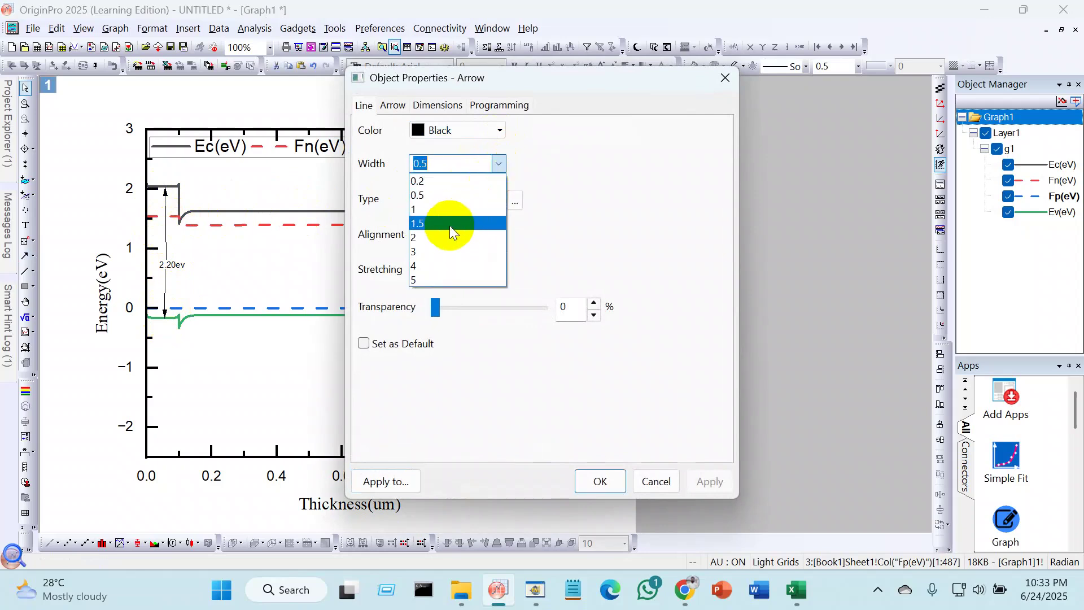
pyautogui.click(436, 237)
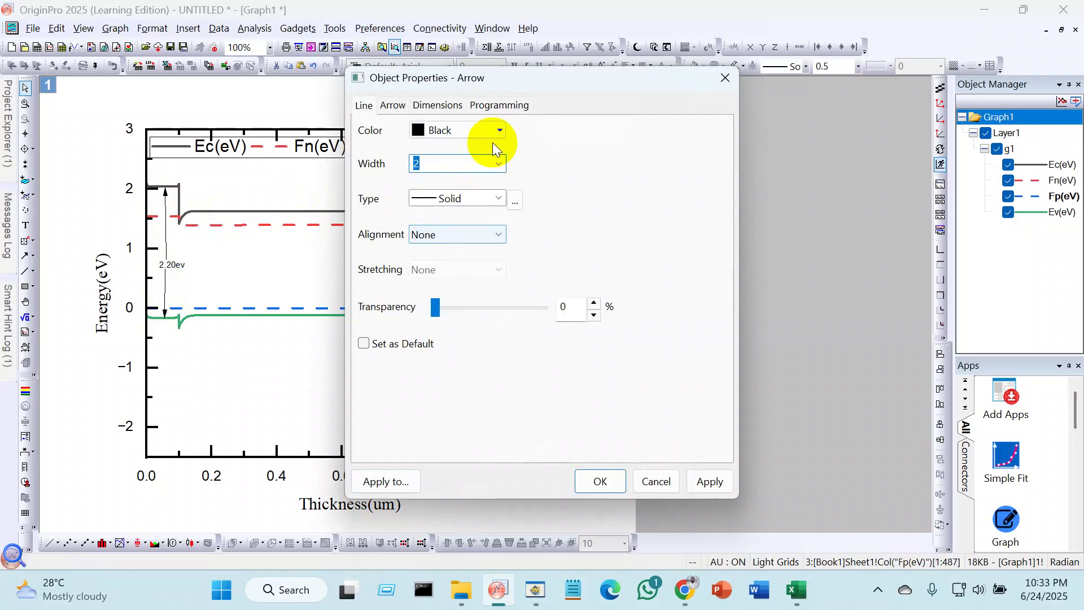
pyautogui.click(705, 479)
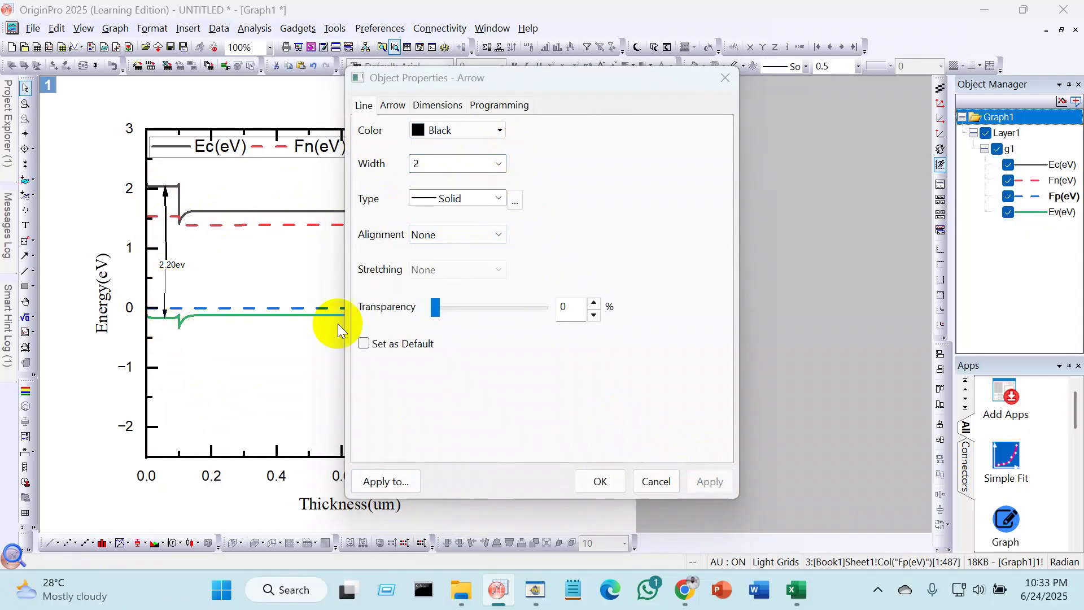
pyautogui.click(615, 482)
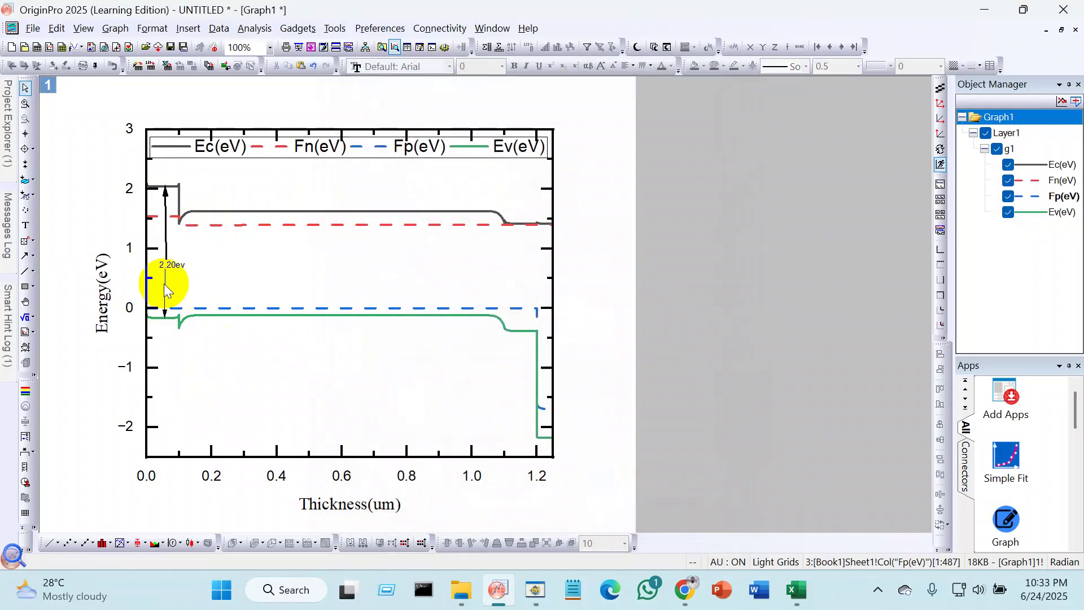
# Step: Set the line width of the lower band gap arrow to 2 and apply it
pyautogui.doubleClick(165, 285)
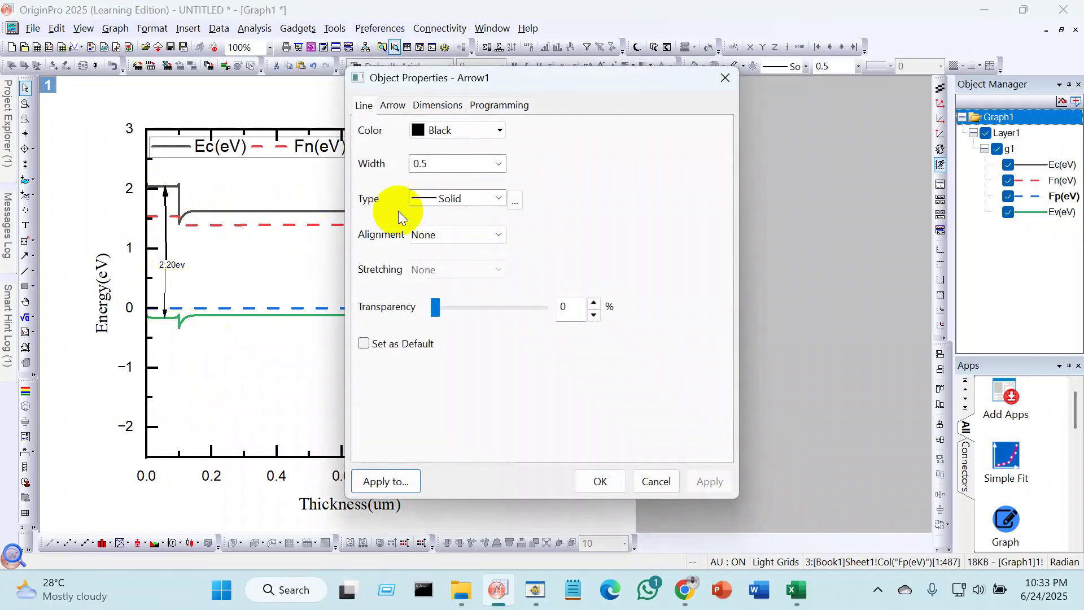
pyautogui.click(483, 164)
pyautogui.click(499, 164)
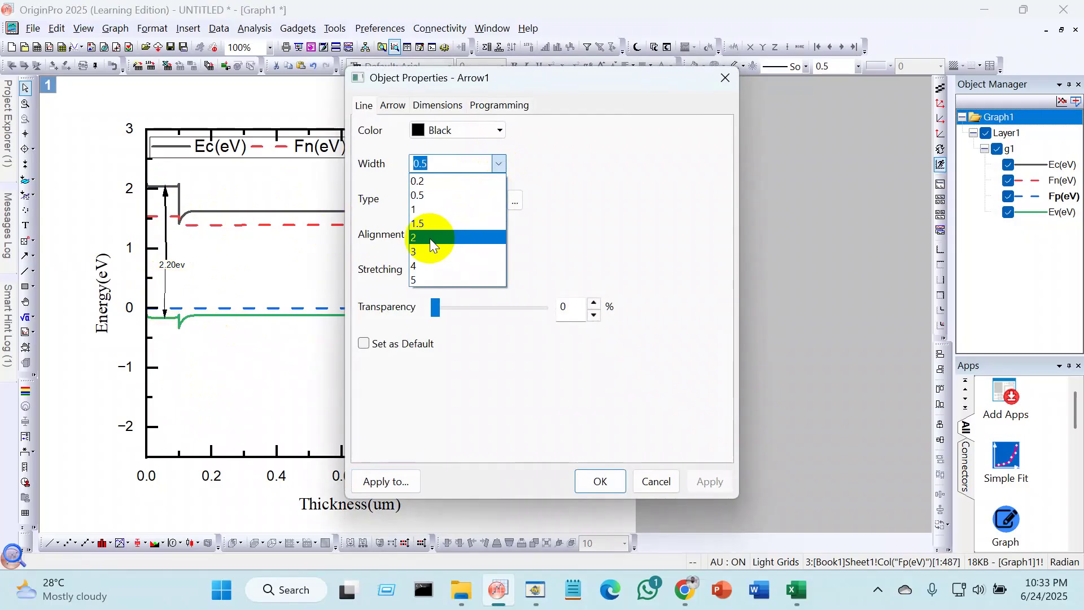
pyautogui.click(429, 243)
pyautogui.click(502, 164)
pyautogui.click(425, 250)
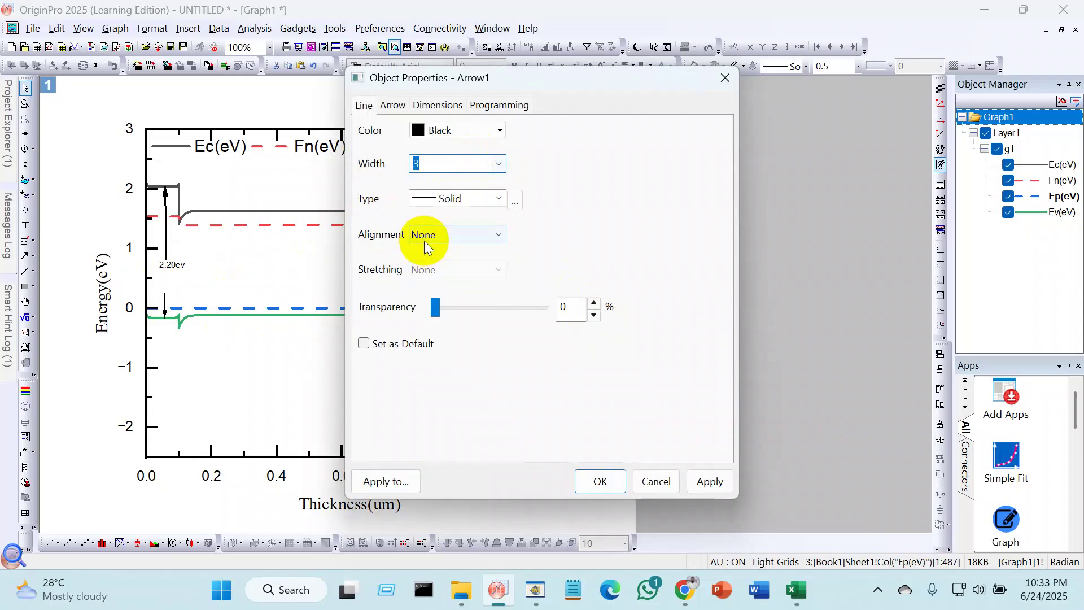
pyautogui.click(500, 164)
pyautogui.click(424, 237)
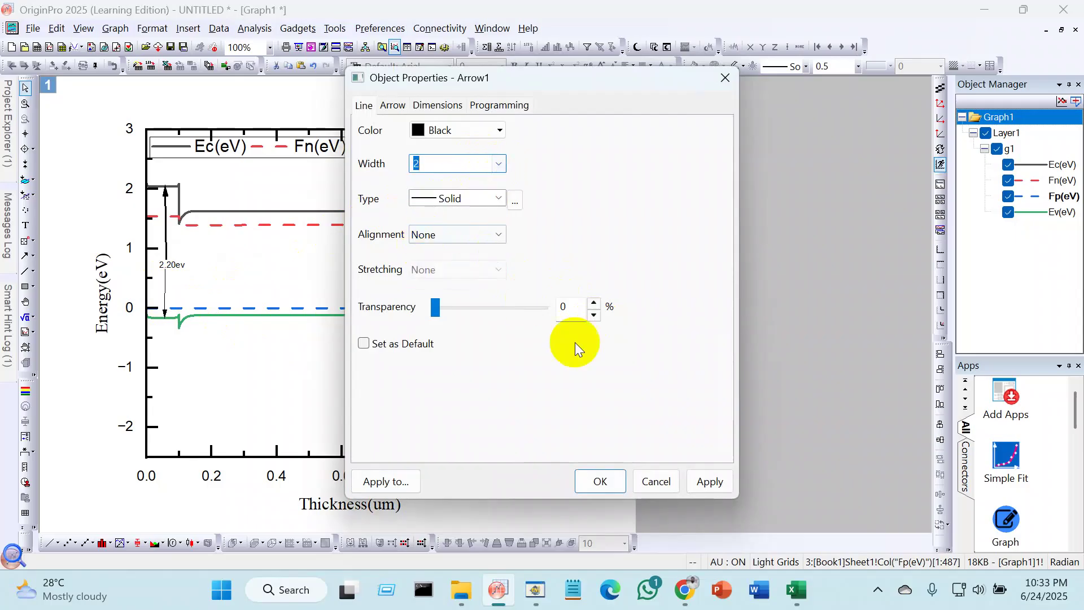
pyautogui.click(711, 482)
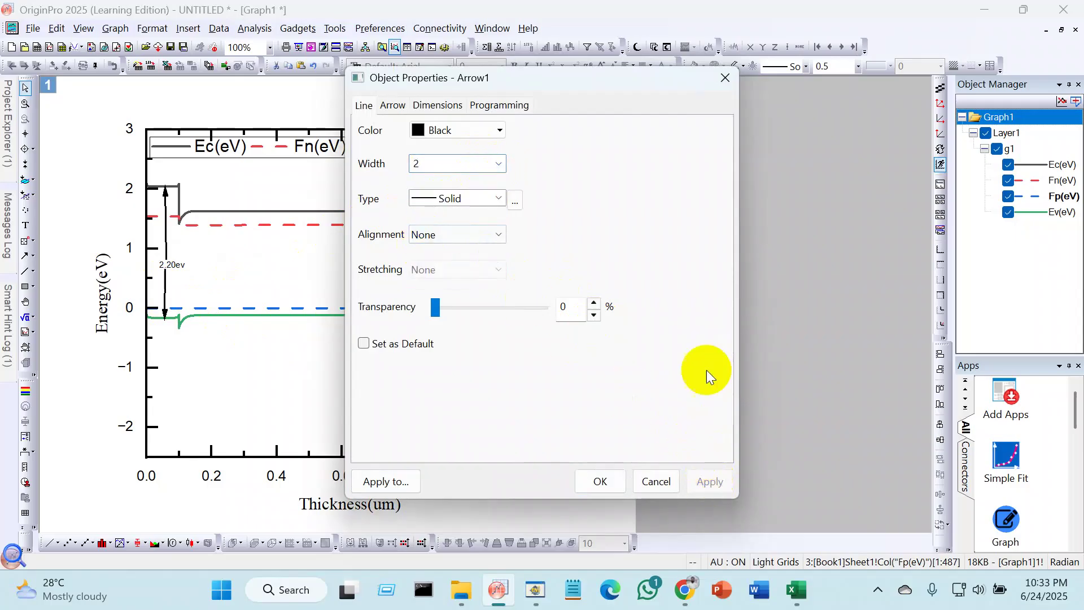
pyautogui.click(601, 481)
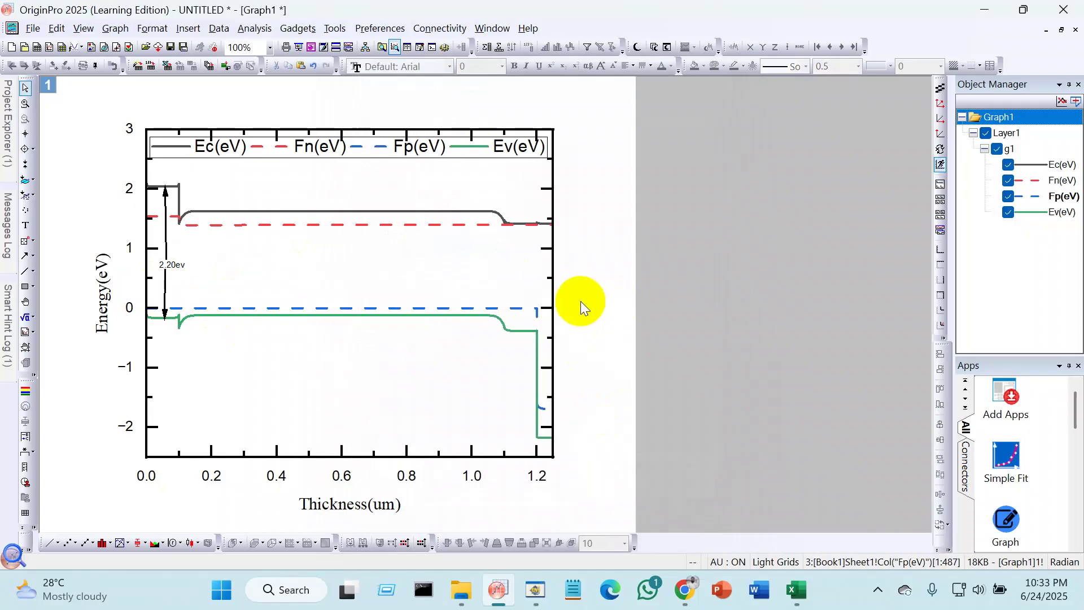